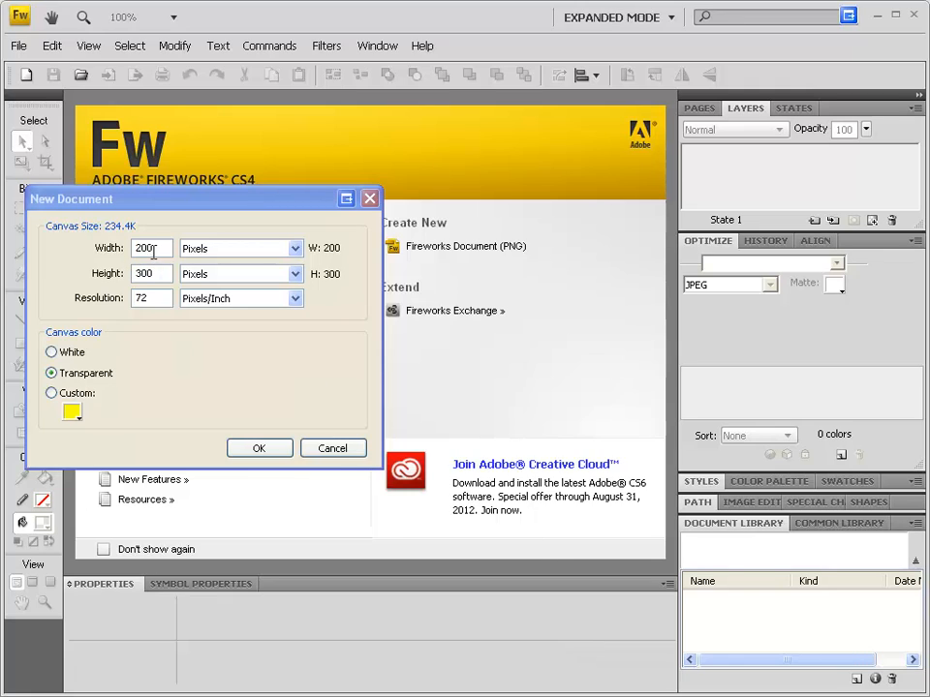
# Step: Create a new document 800 pixels wide and 600 pixels high at 72 pixels/inch with a transparent canvas
pyautogui.moveTo(161, 249); pyautogui.dragTo(116, 250)
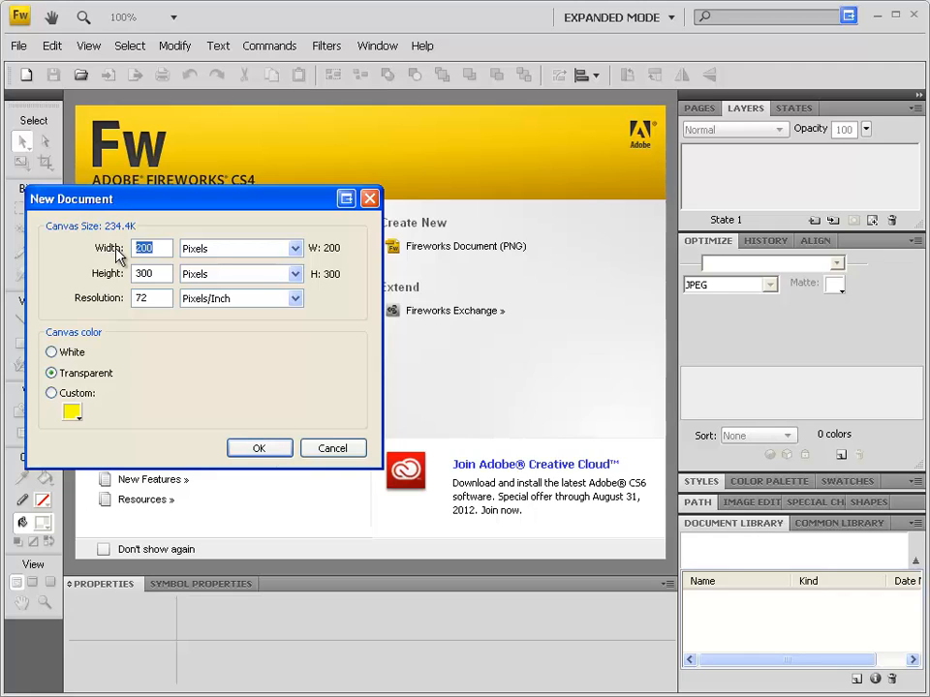
pyautogui.write('800')
pyautogui.press('Tab')
pyautogui.write('600')
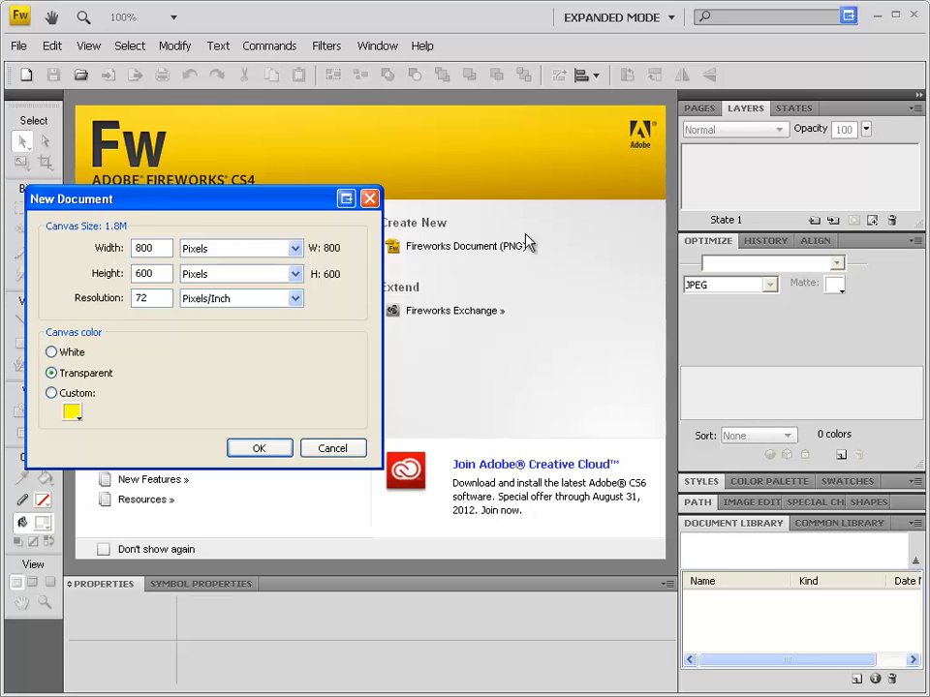
pyautogui.click(259, 450)
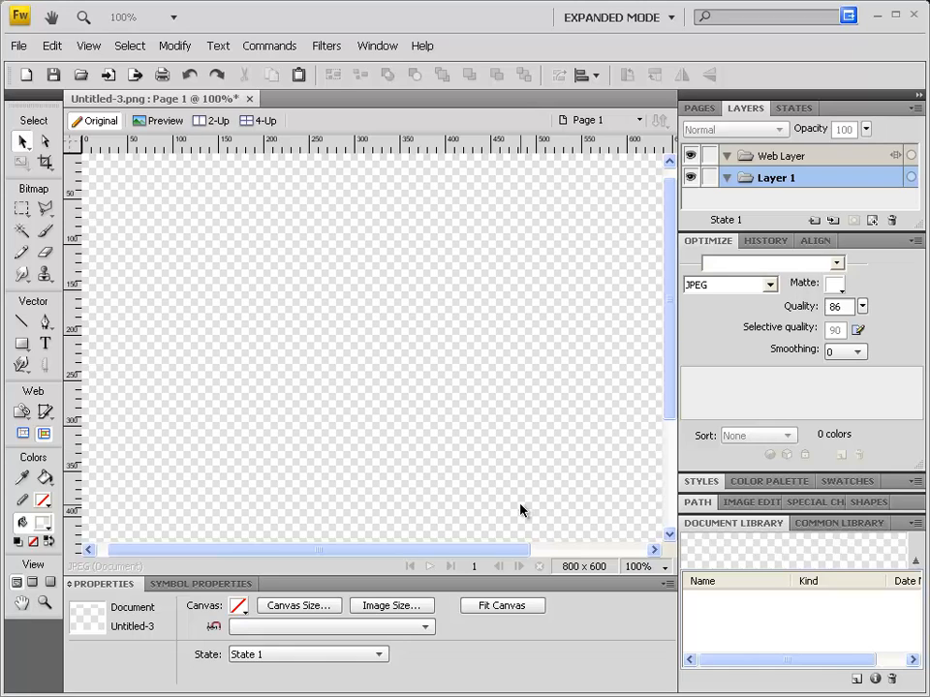
# Step: Import RedArrow.jpg and place it near the canvas's upper-left corner at about X 43, Y 79
pyautogui.click(19, 46)
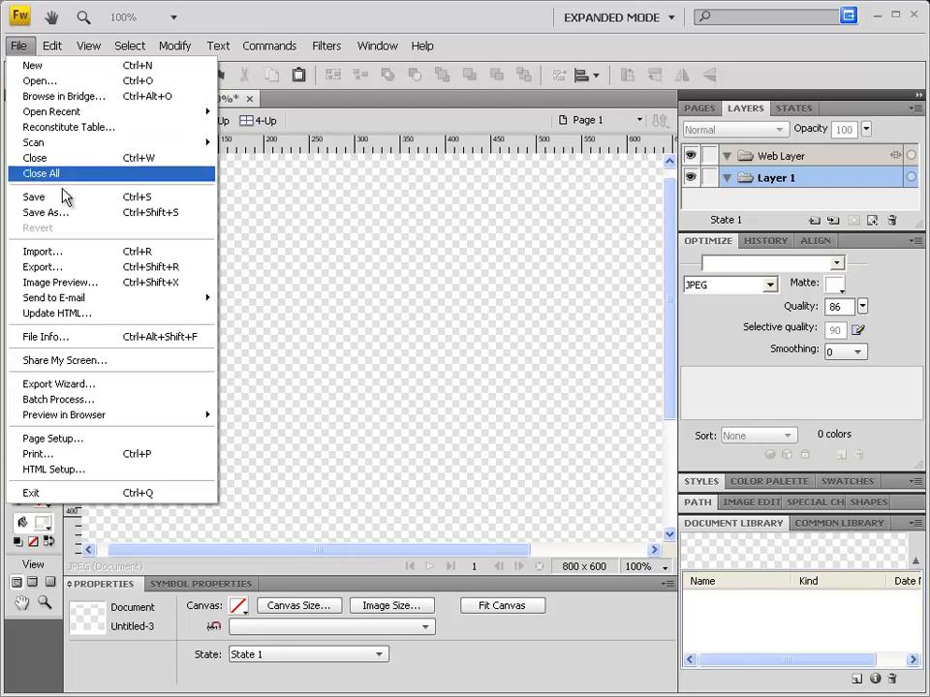
pyautogui.click(20, 252)
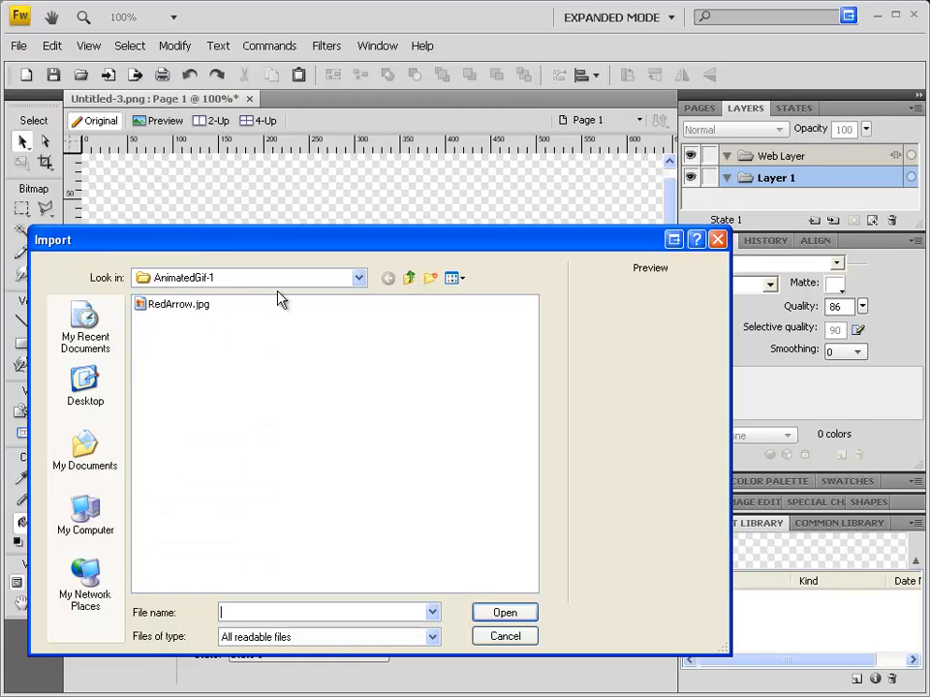
pyautogui.doubleClick(200, 305)
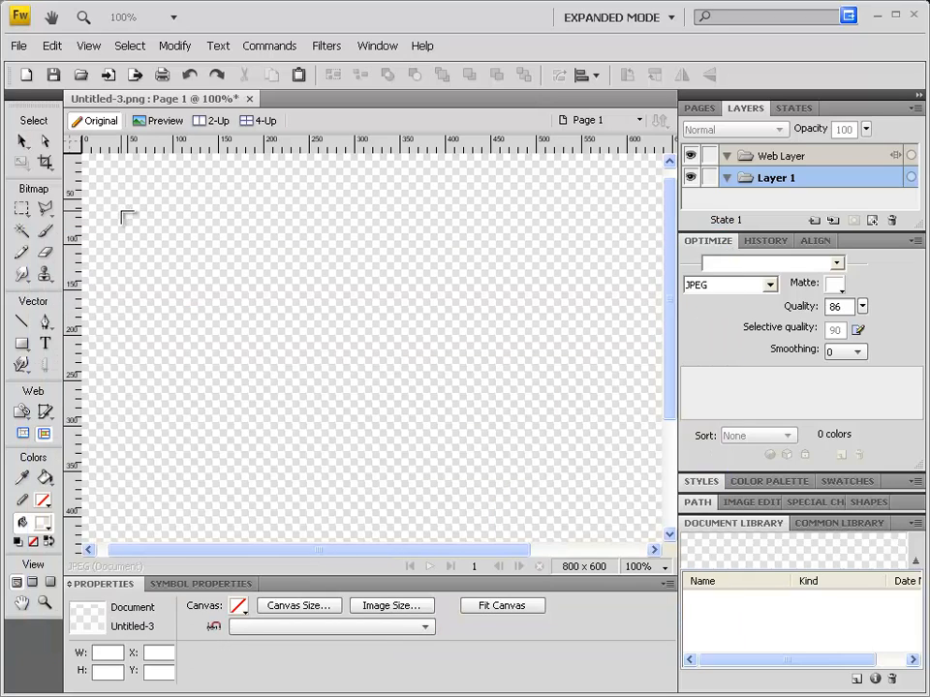
pyautogui.click(122, 226)
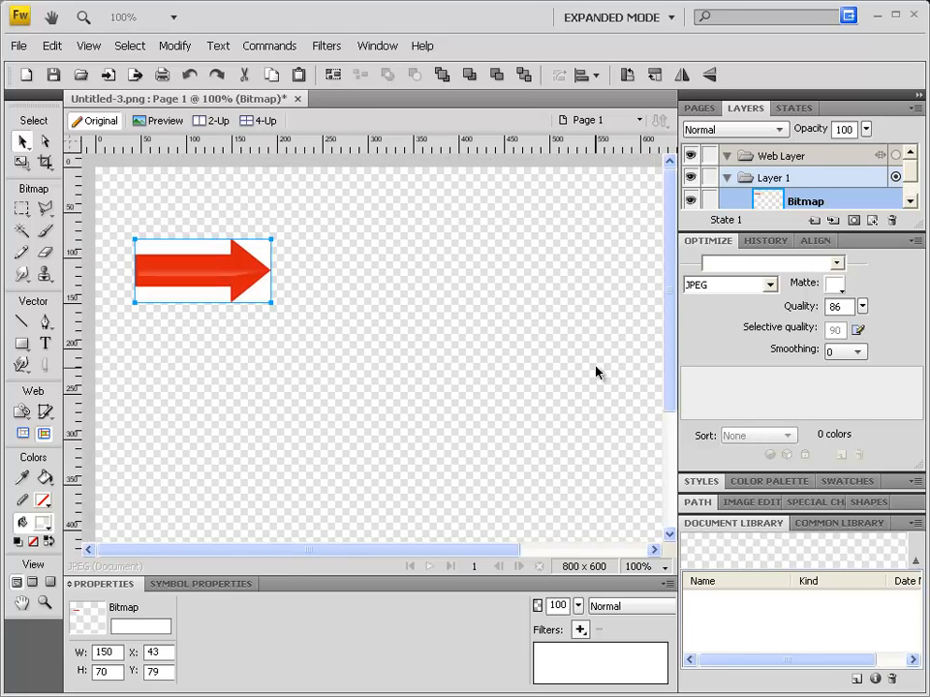
# Step: Move the red arrow to the canvas's left edge, at about X 1, Y 81
pyautogui.click(664, 567)
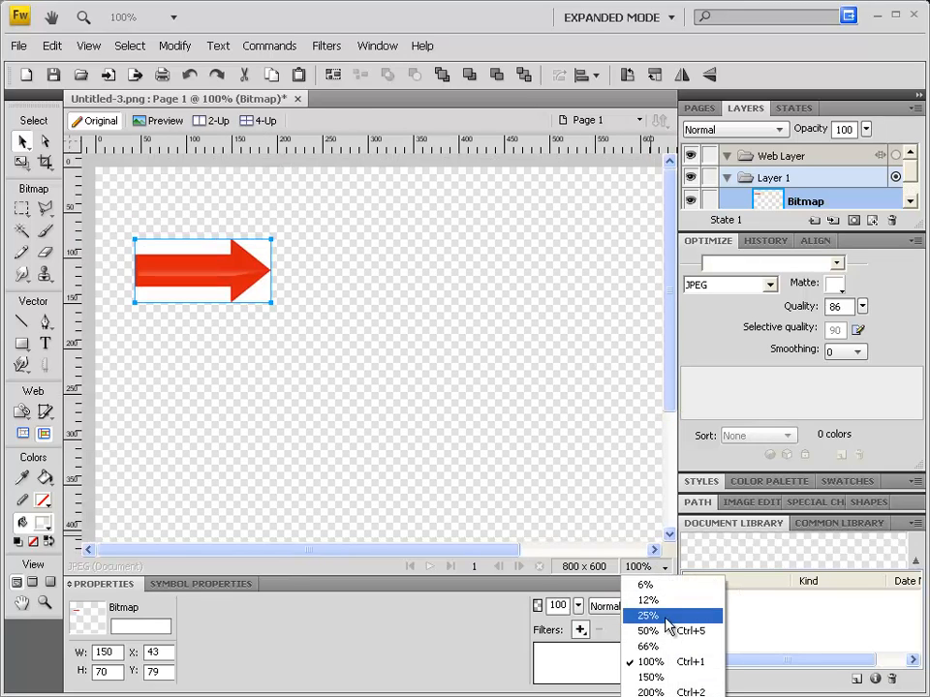
pyautogui.click(668, 647)
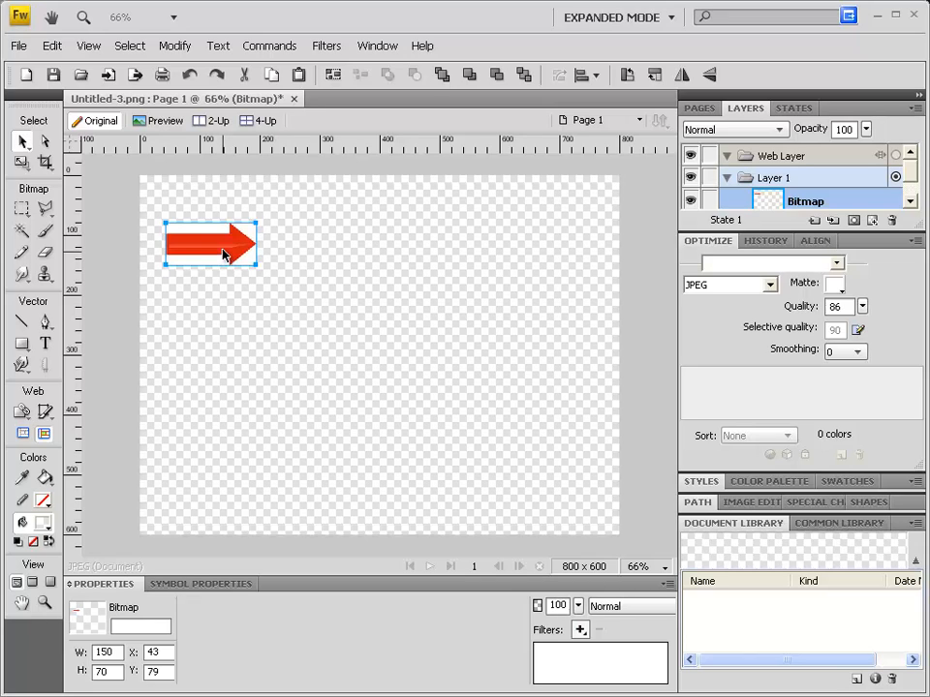
pyautogui.moveTo(223, 255); pyautogui.dragTo(198, 254)
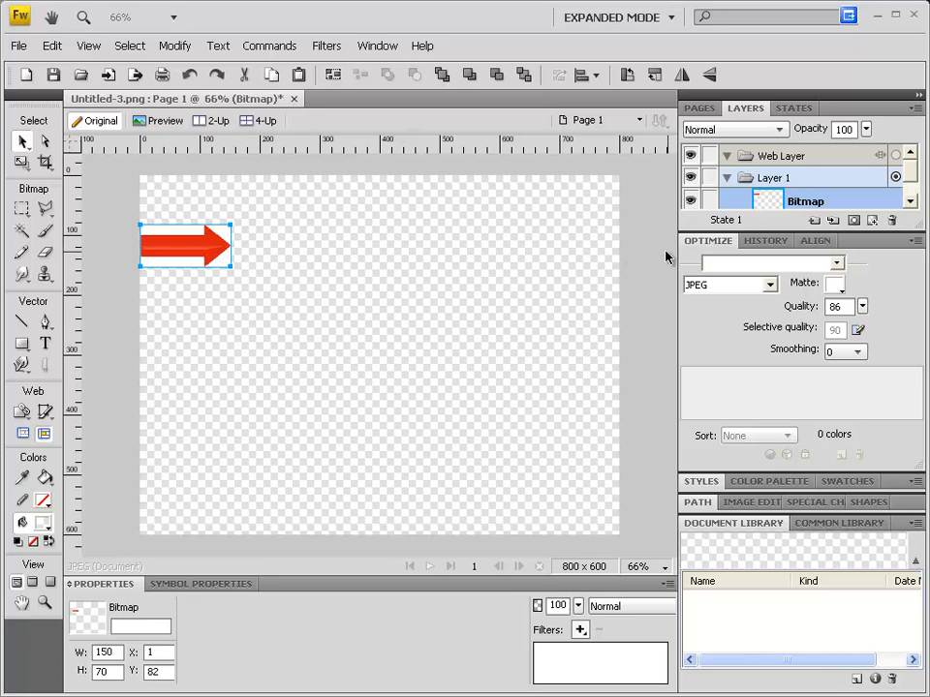
pyautogui.moveTo(204, 252)
pyautogui.mouseDown()
pyautogui.moveTo(231, 251)
pyautogui.moveTo(205, 251)
pyautogui.mouseUp()
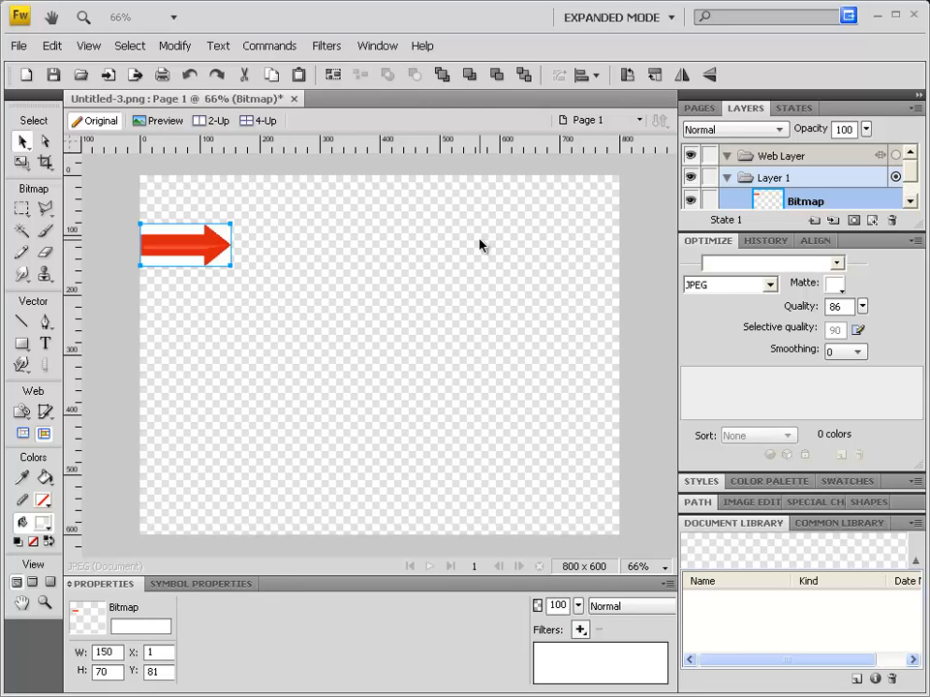
# Step: Show the States panel for the document
pyautogui.click(380, 50)
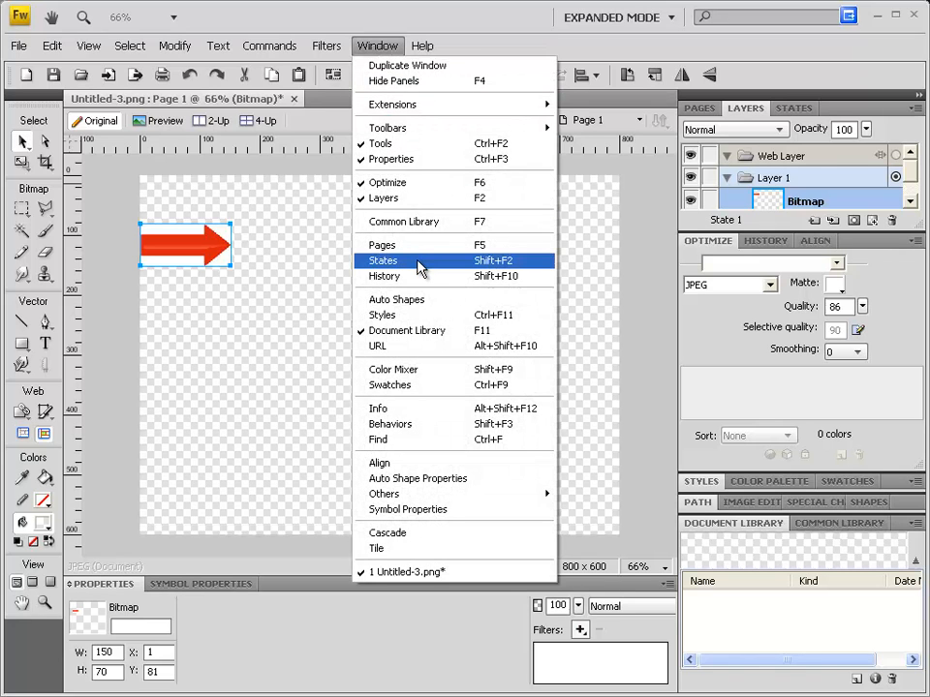
pyautogui.click(823, 98)
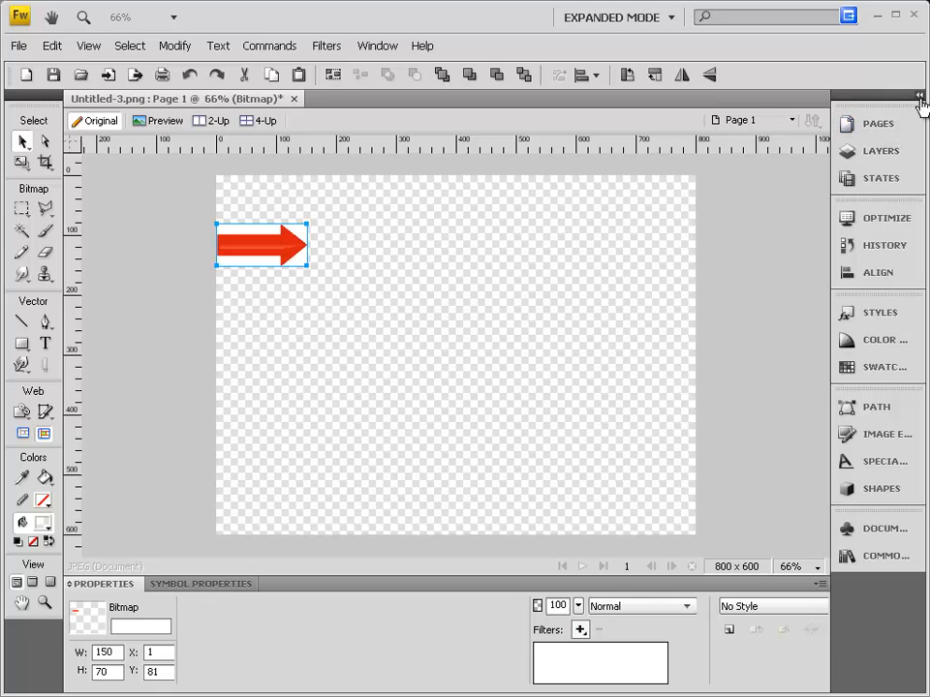
pyautogui.click(919, 96)
pyautogui.click(800, 110)
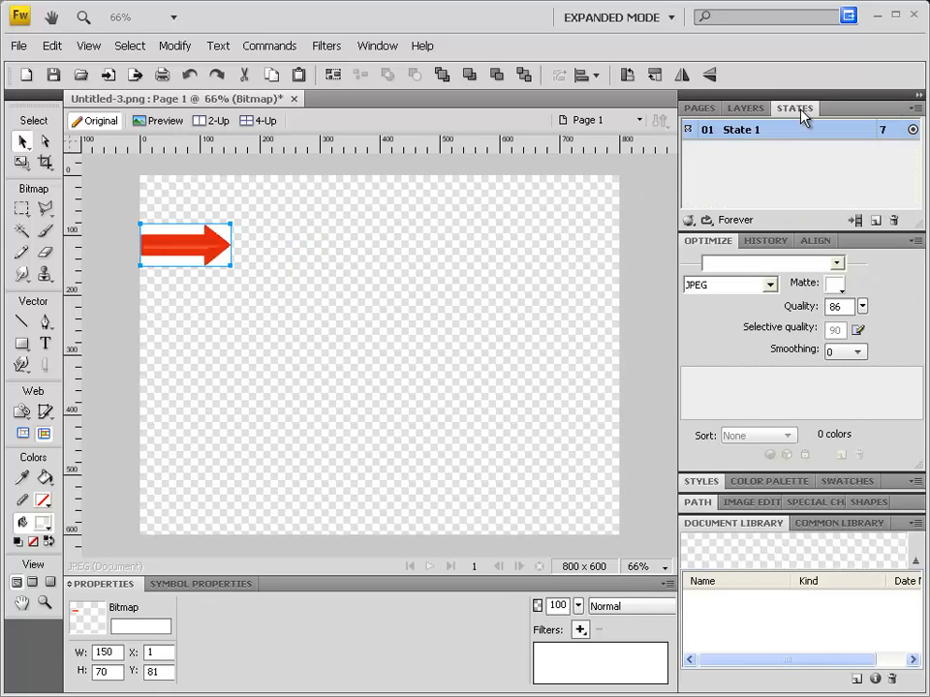
pyautogui.click(745, 110)
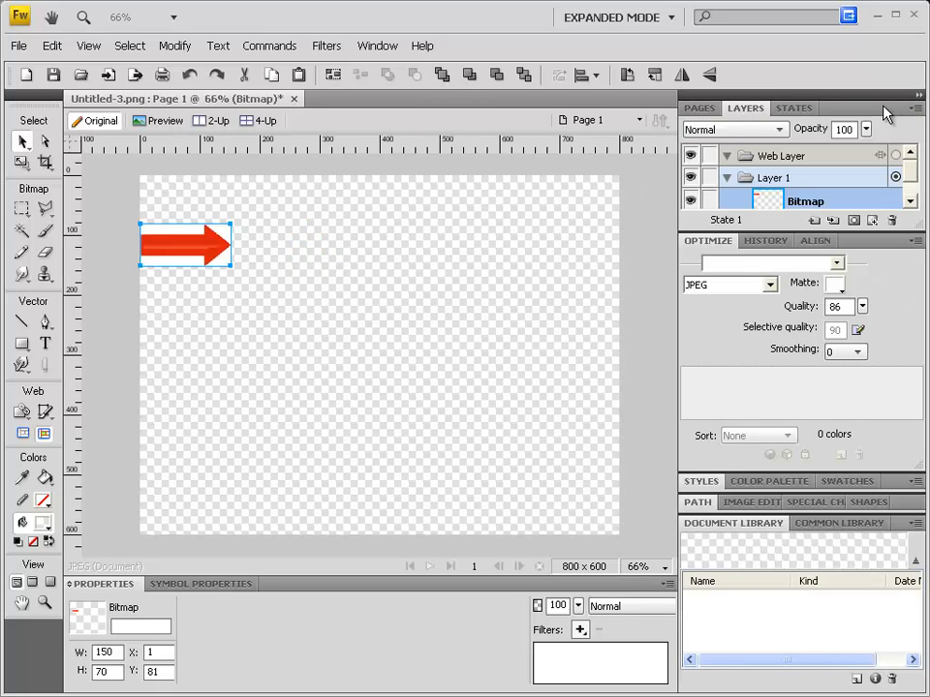
pyautogui.click(915, 109)
pyautogui.click(378, 45)
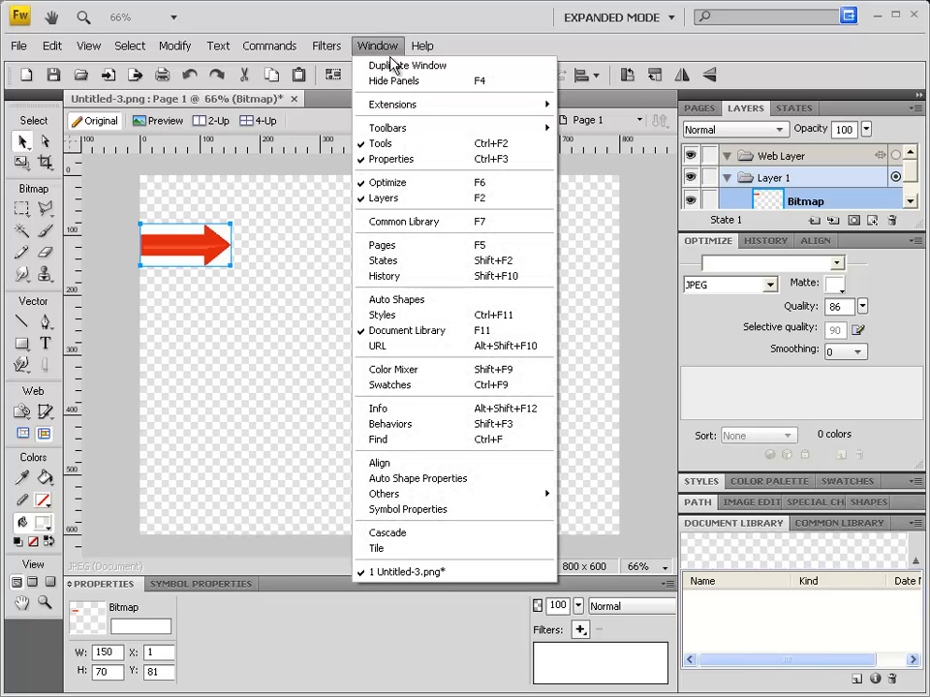
pyautogui.click(396, 261)
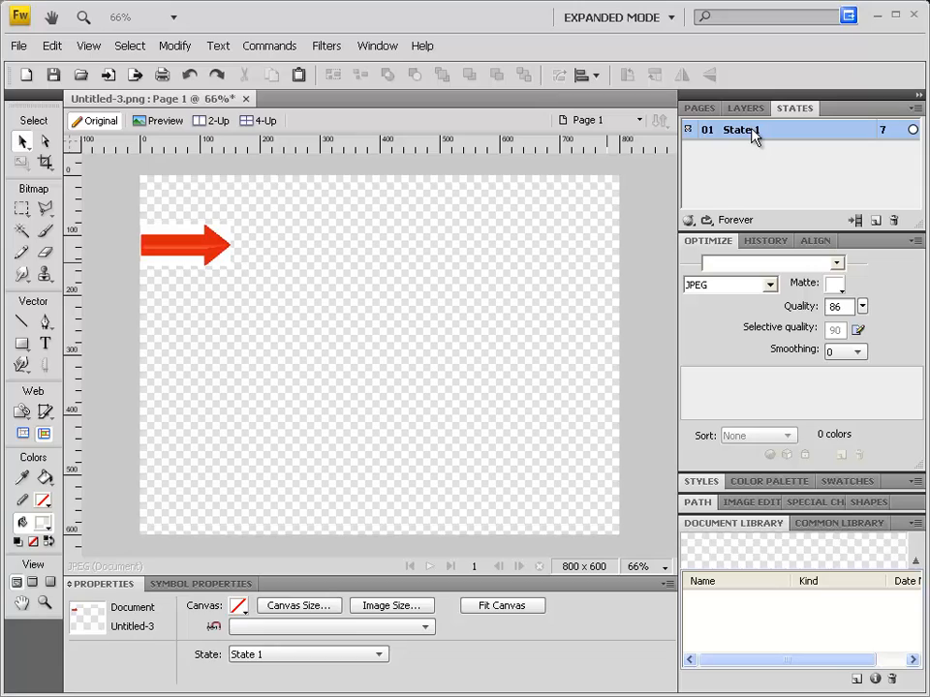
# Step: Duplicate State 1 seven times, inserting the copies after the current state, and look through the states list
pyautogui.rightClick(753, 137)
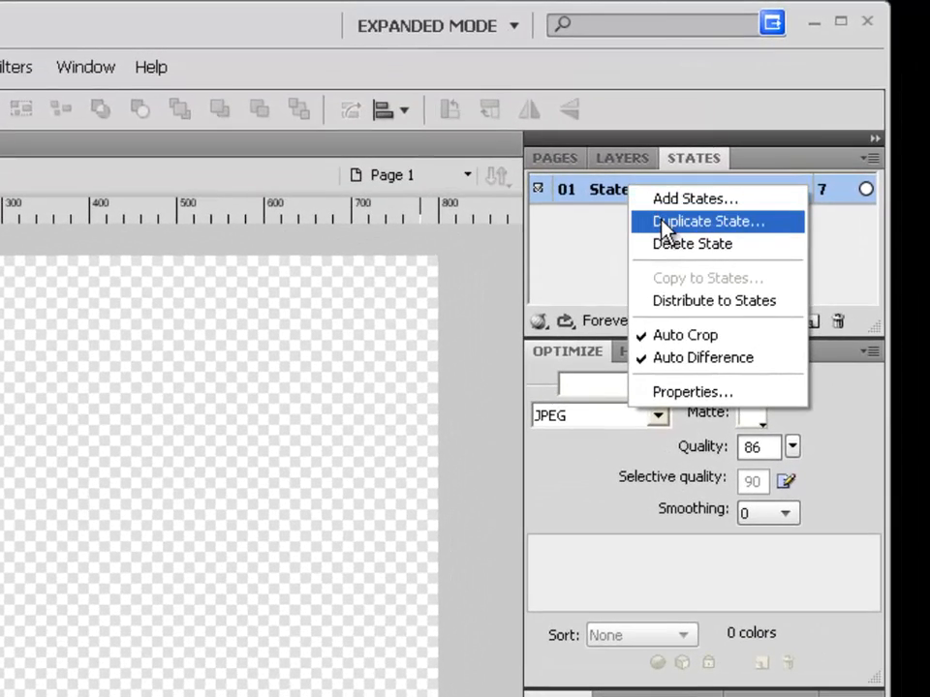
pyautogui.click(665, 228)
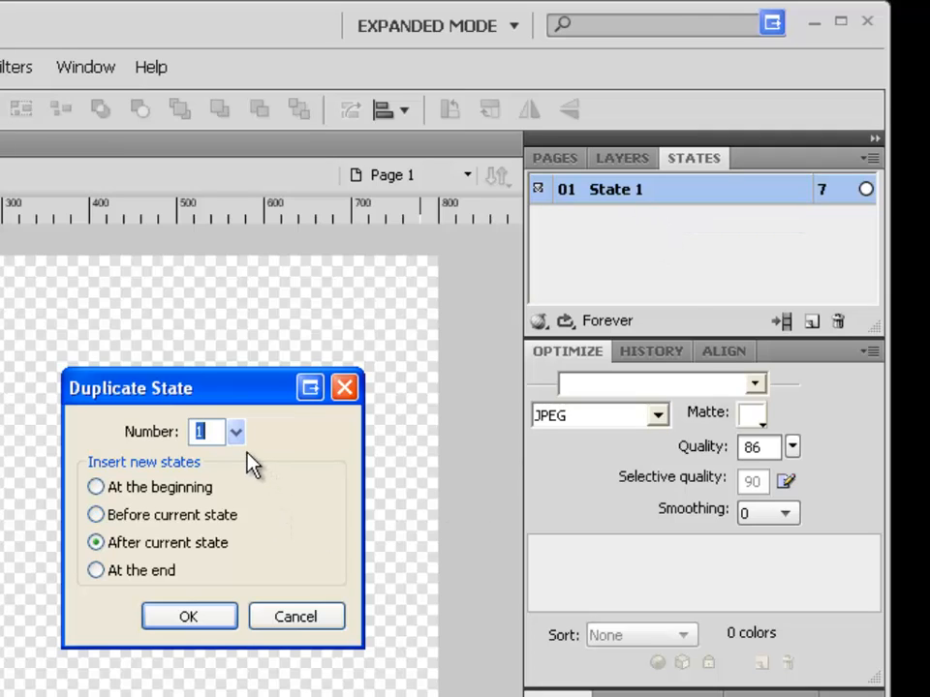
pyautogui.write('7')
pyautogui.press('Return')
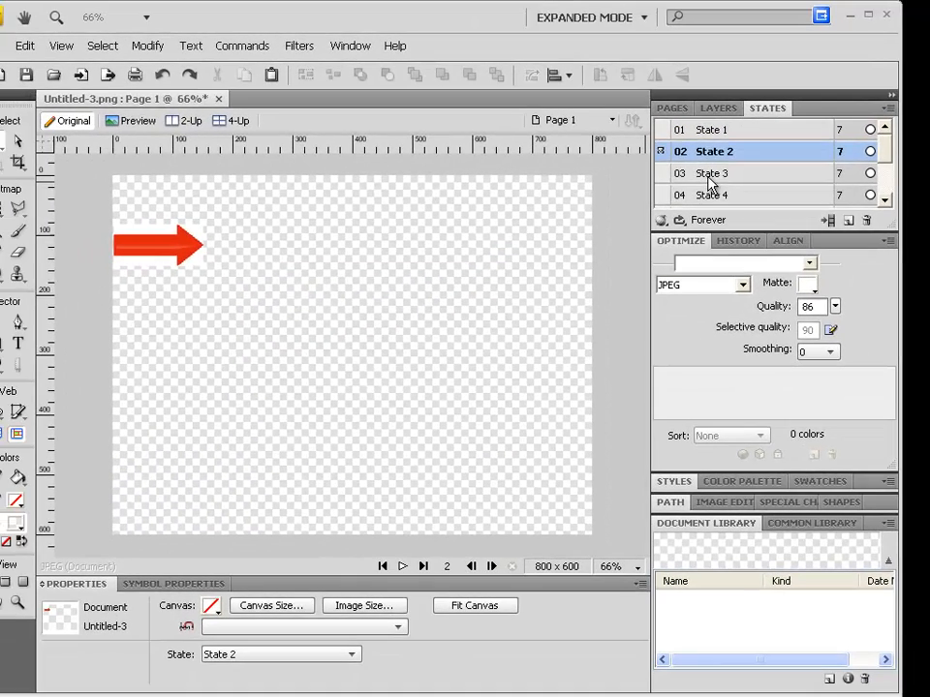
pyautogui.click(659, 216)
pyautogui.click(659, 246)
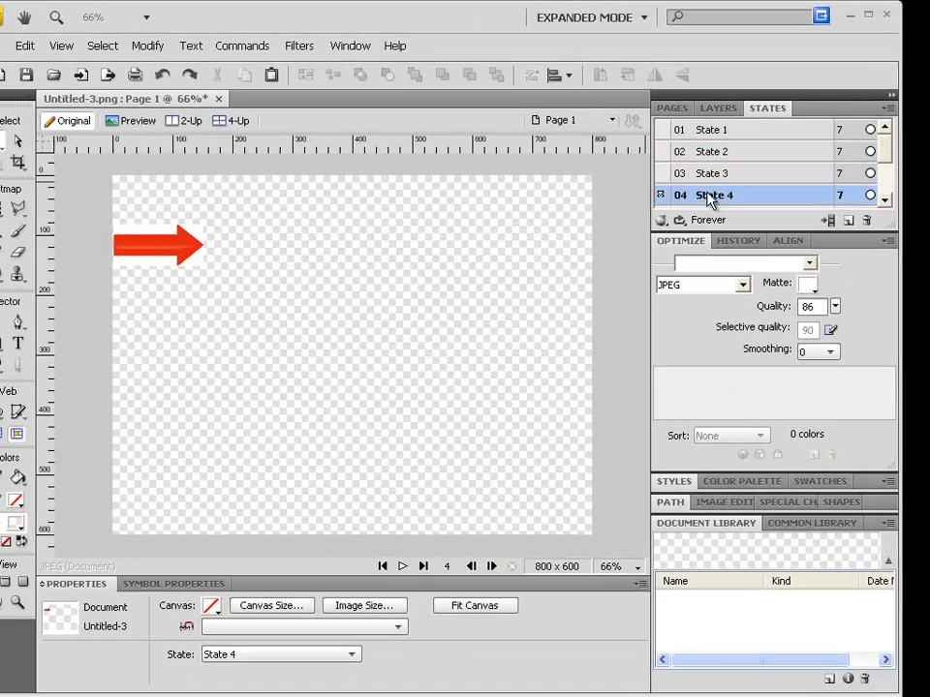
pyautogui.scroll(-4, 880, 170)
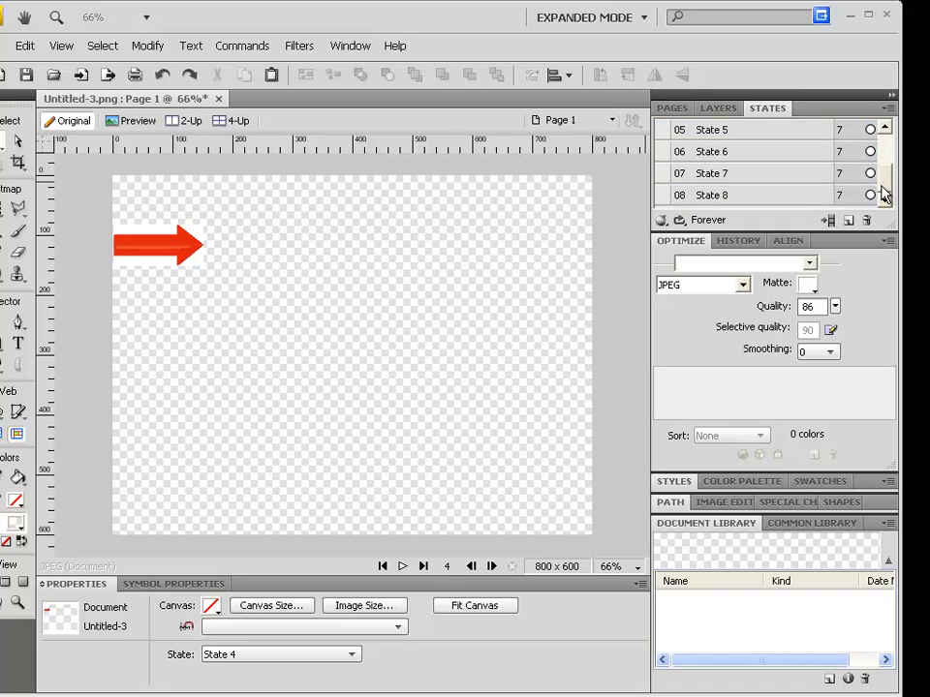
pyautogui.scroll(4, 882, 174)
# Step: With State 1 active, apply custom onion skinning of 1 state before at 40 opacity and 0 after, and turn off Multi-State Editing
pyautogui.click(758, 132)
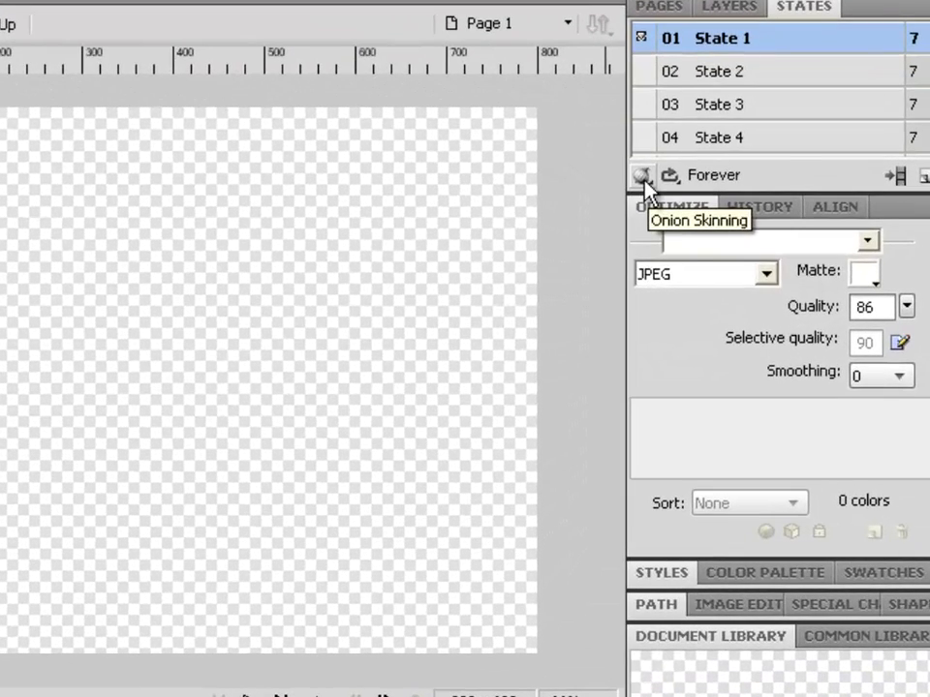
pyautogui.click(642, 176)
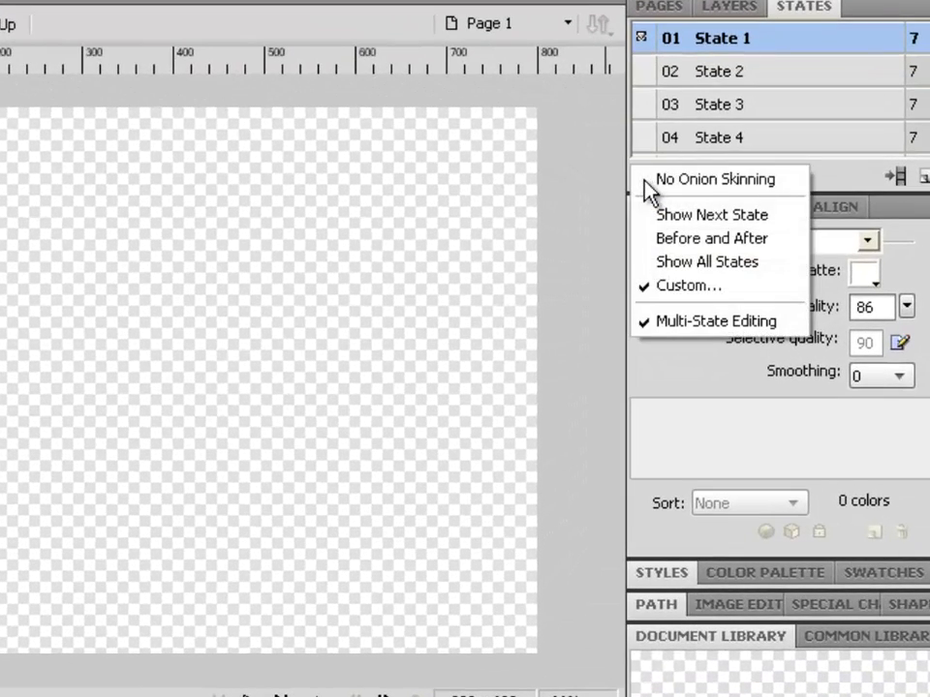
pyautogui.click(694, 287)
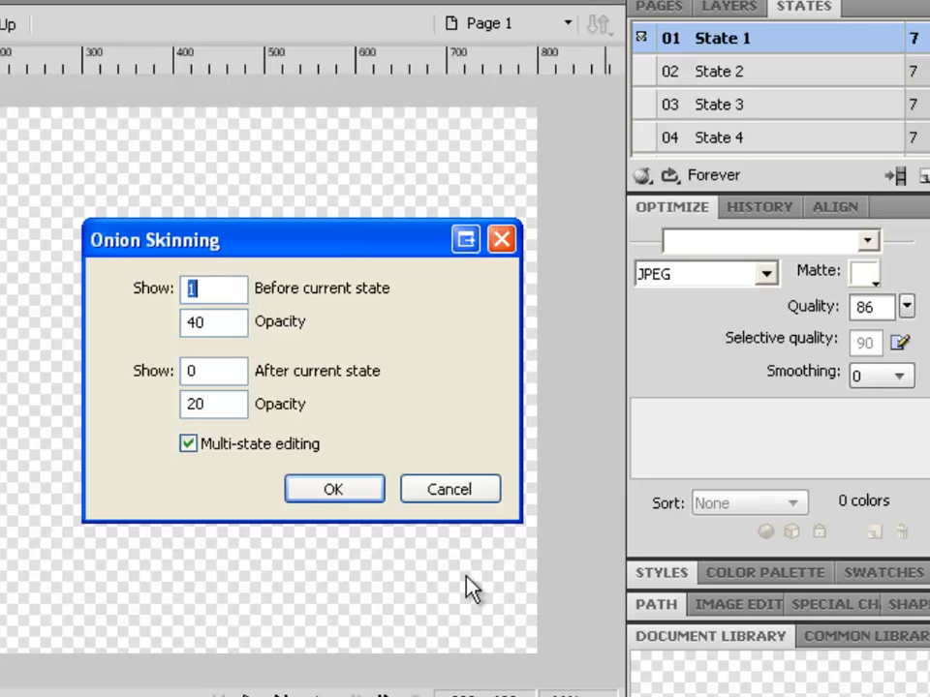
pyautogui.click(351, 491)
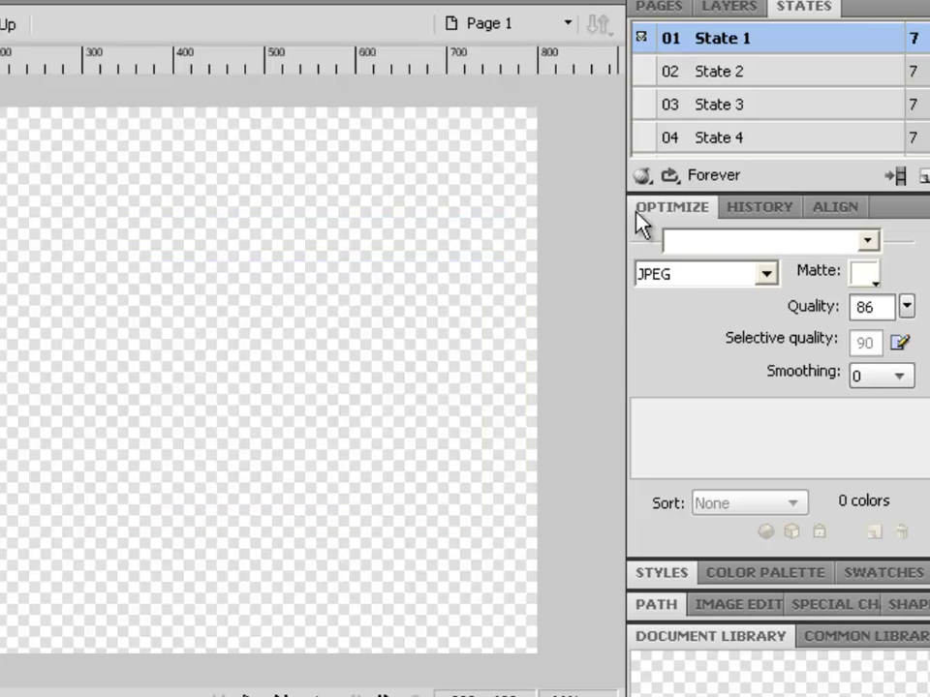
pyautogui.click(641, 178)
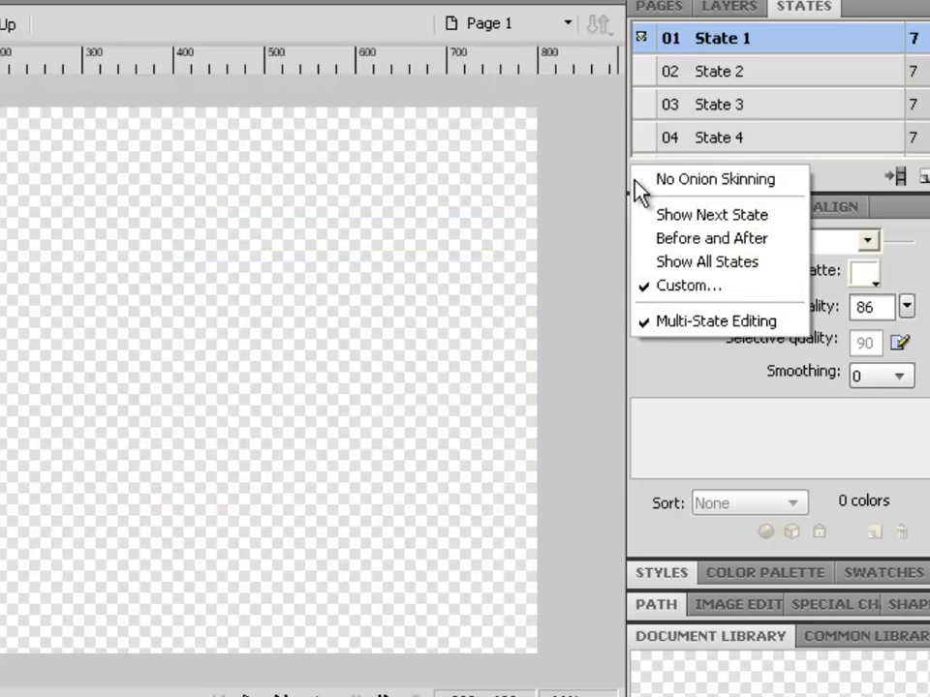
pyautogui.click(728, 324)
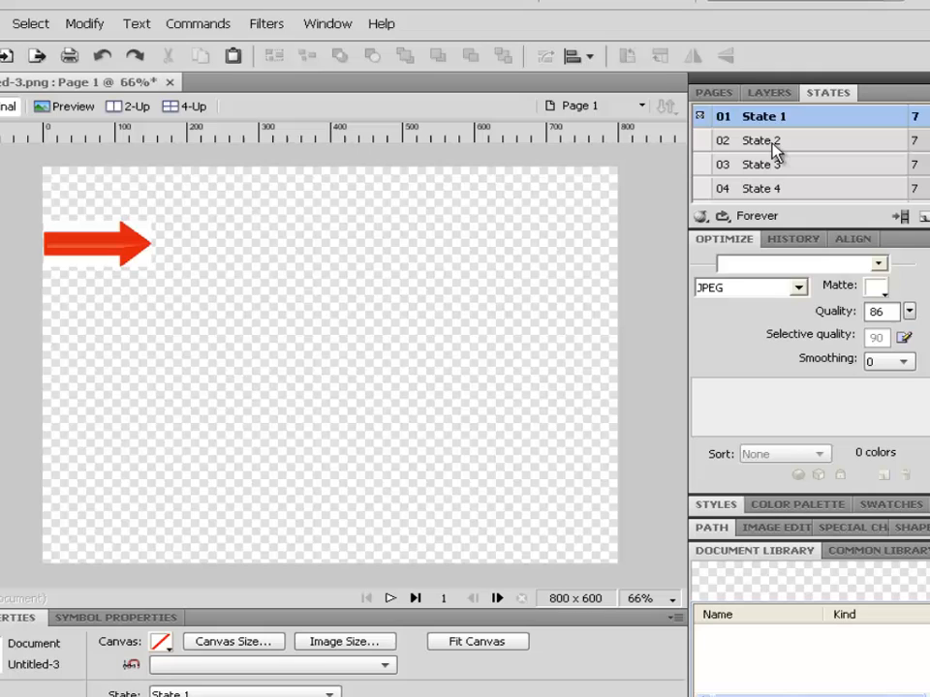
# Step: In State 2, move the arrow right so it starts at the faded arrow's tip, about X 151, Y 81
pyautogui.click(774, 150)
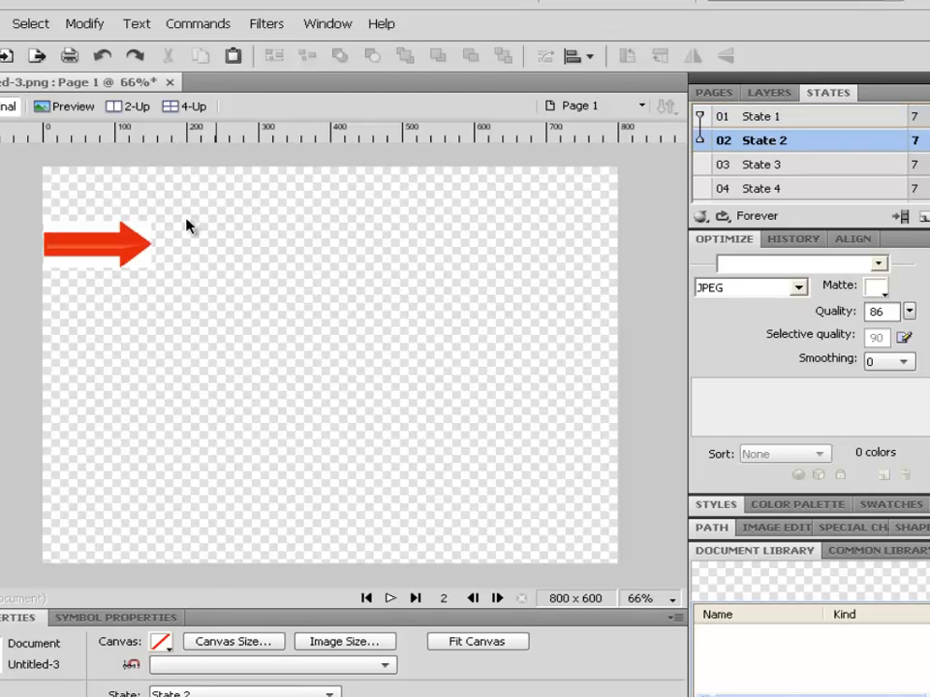
pyautogui.click(129, 250)
pyautogui.moveTo(129, 250); pyautogui.dragTo(236, 246)
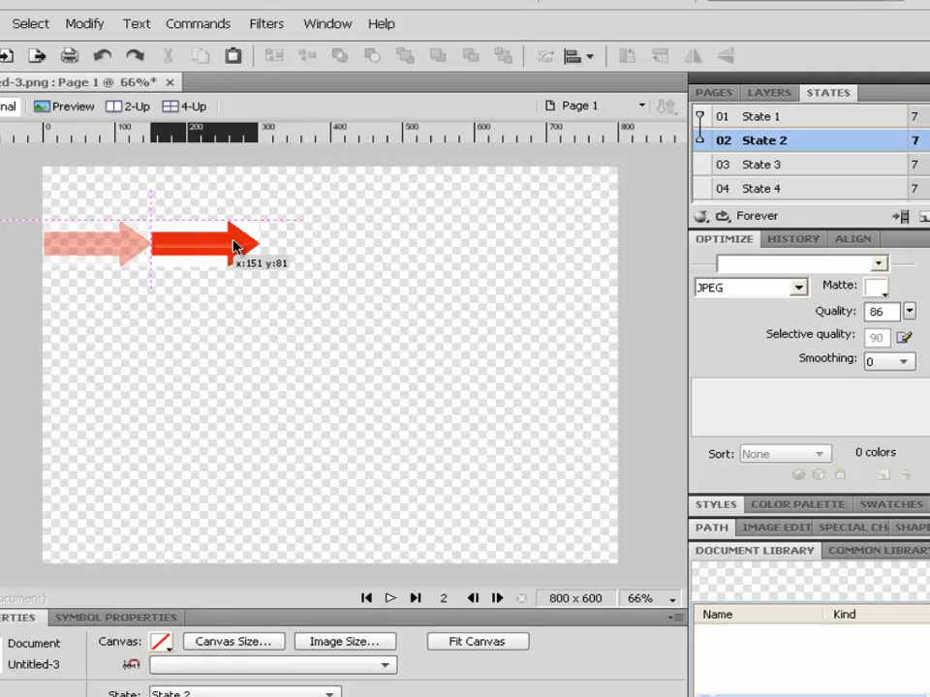
pyautogui.moveTo(234, 247); pyautogui.dragTo(233, 247)
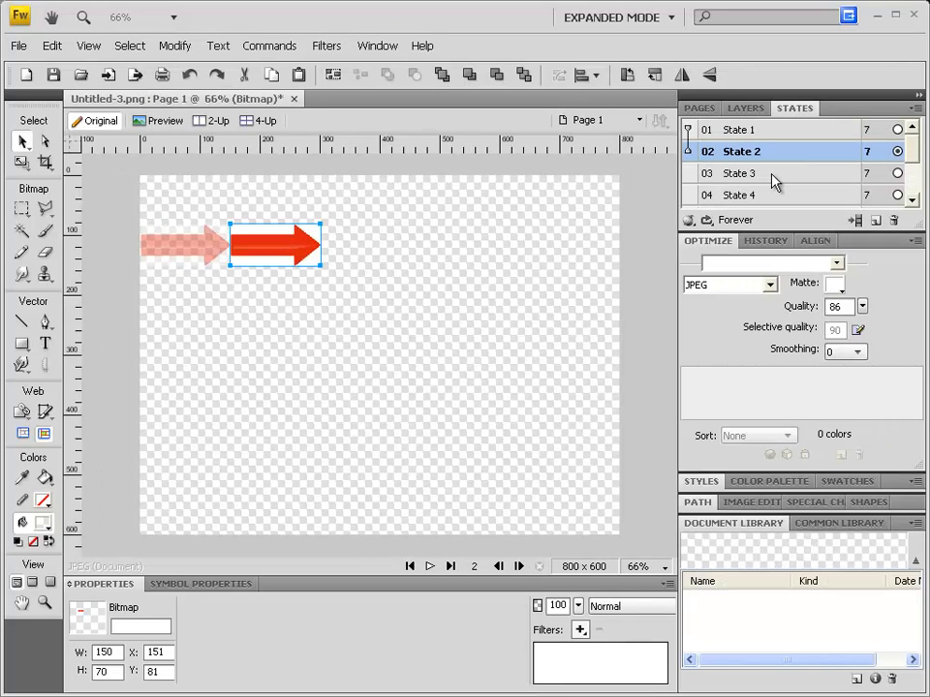
# Step: In State 3, move the arrow just past the State 2 arrow's tip, to about X 302, Y 82
pyautogui.click(774, 176)
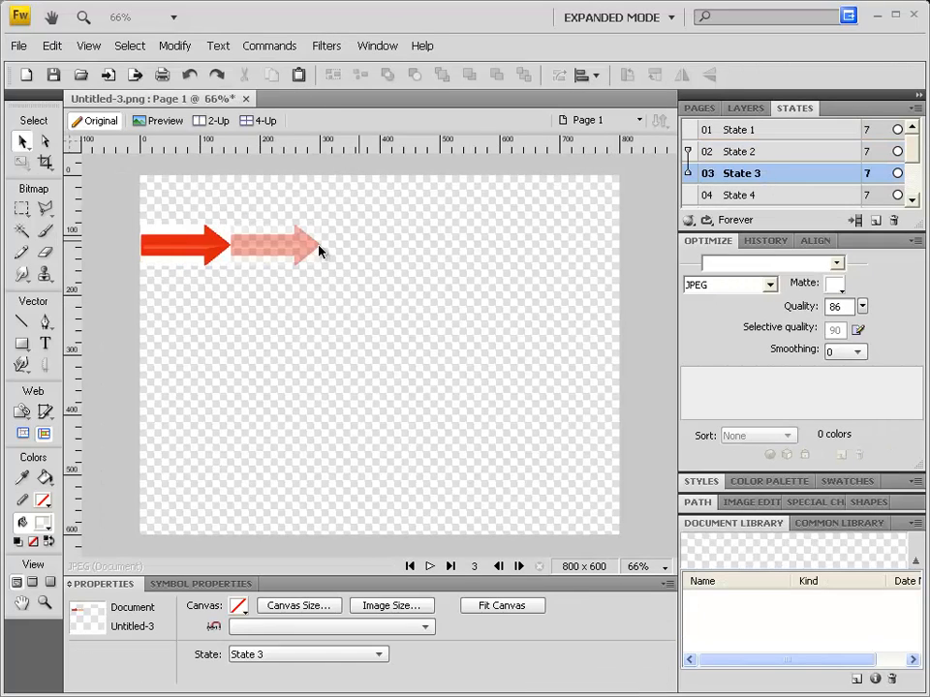
pyautogui.click(203, 254)
pyautogui.moveTo(197, 254); pyautogui.dragTo(379, 249)
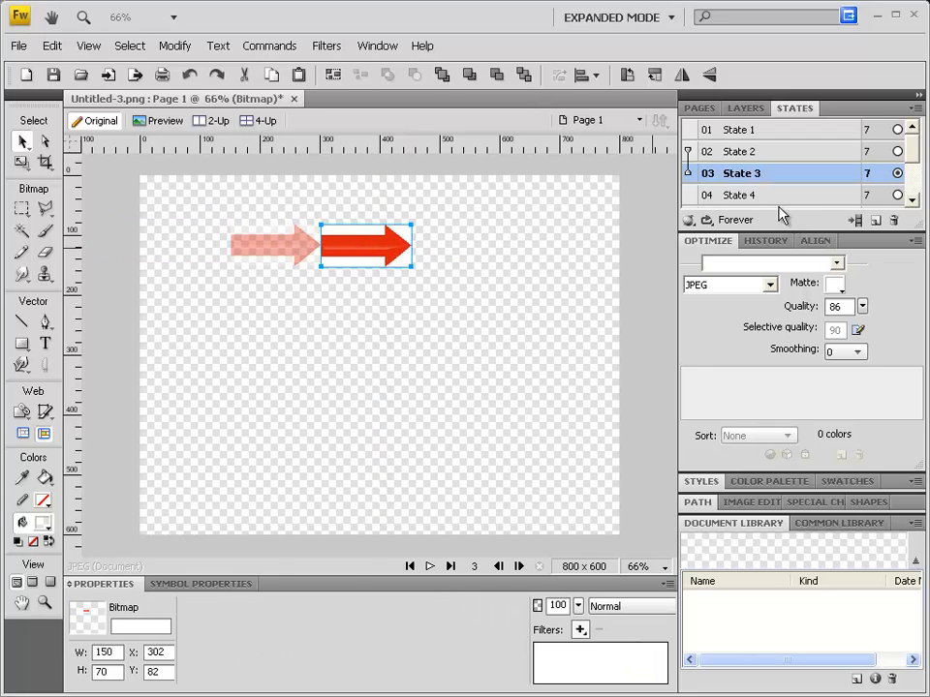
# Step: In State 4, move the arrow to the tip of the State 3 arrow, at about X 451, Y 81
pyautogui.click(775, 195)
pyautogui.click(287, 232)
pyautogui.moveTo(214, 251); pyautogui.dragTo(474, 245)
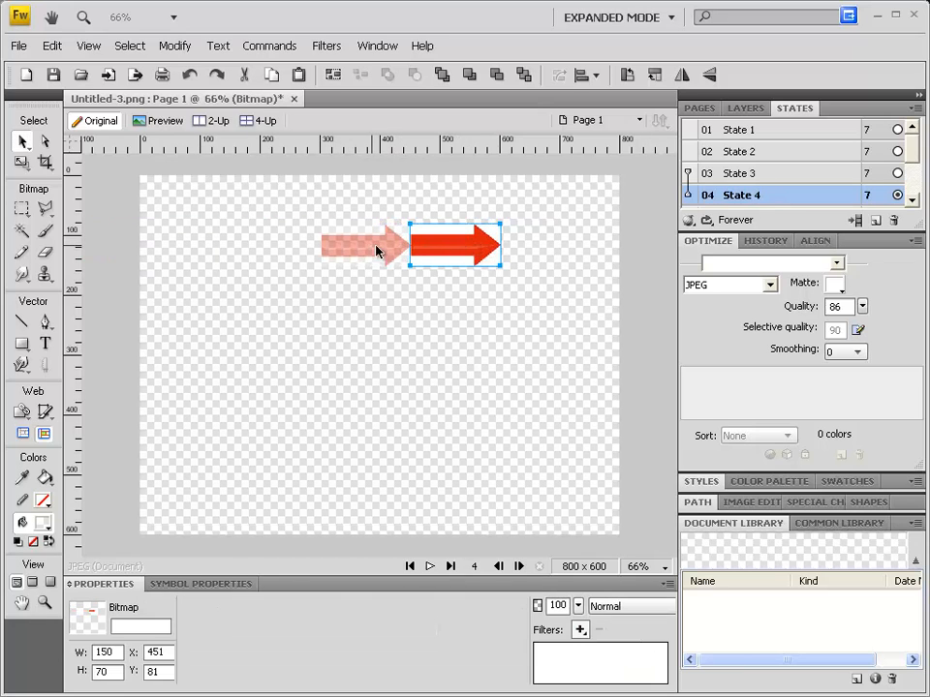
# Step: In State 5, move the arrow to the tip of the faded State 4 arrow, at about X 598, Y 82
pyautogui.click(908, 199)
pyautogui.click(909, 198)
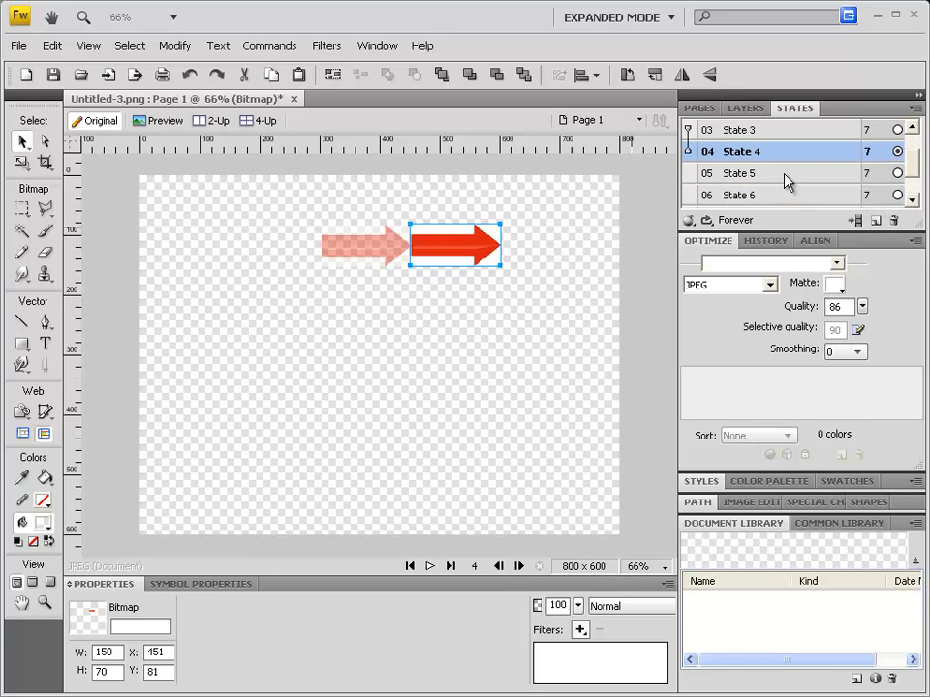
pyautogui.click(741, 173)
pyautogui.moveTo(201, 250); pyautogui.dragTo(553, 246)
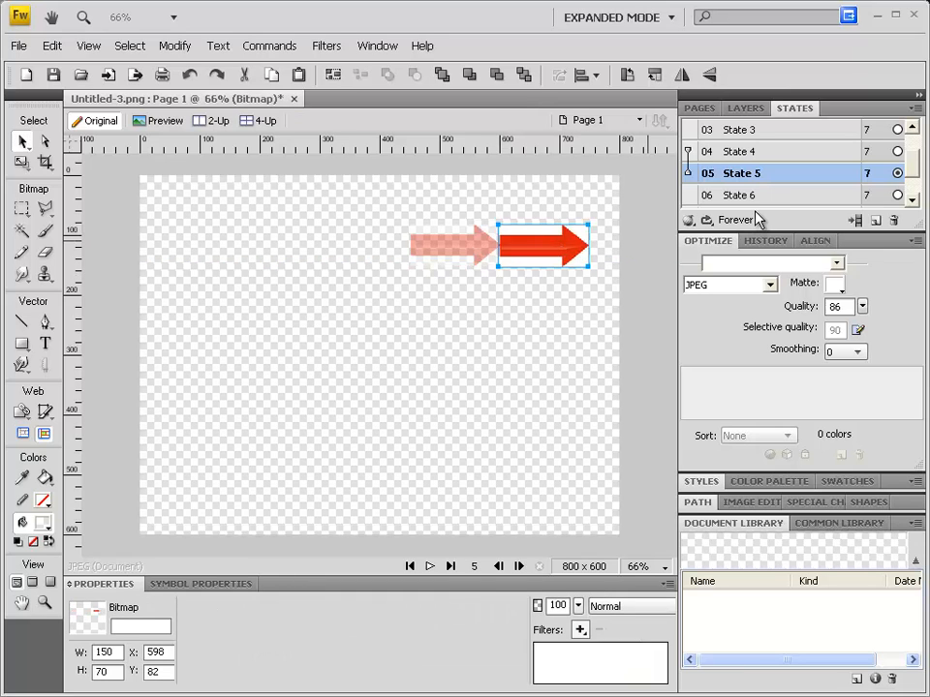
# Step: In State 6, move the arrow against the canvas's right edge, at about X 651, Y 82, and deselect it
pyautogui.click(746, 196)
pyautogui.moveTo(201, 245); pyautogui.dragTo(542, 244)
pyautogui.moveTo(564, 243); pyautogui.dragTo(571, 246)
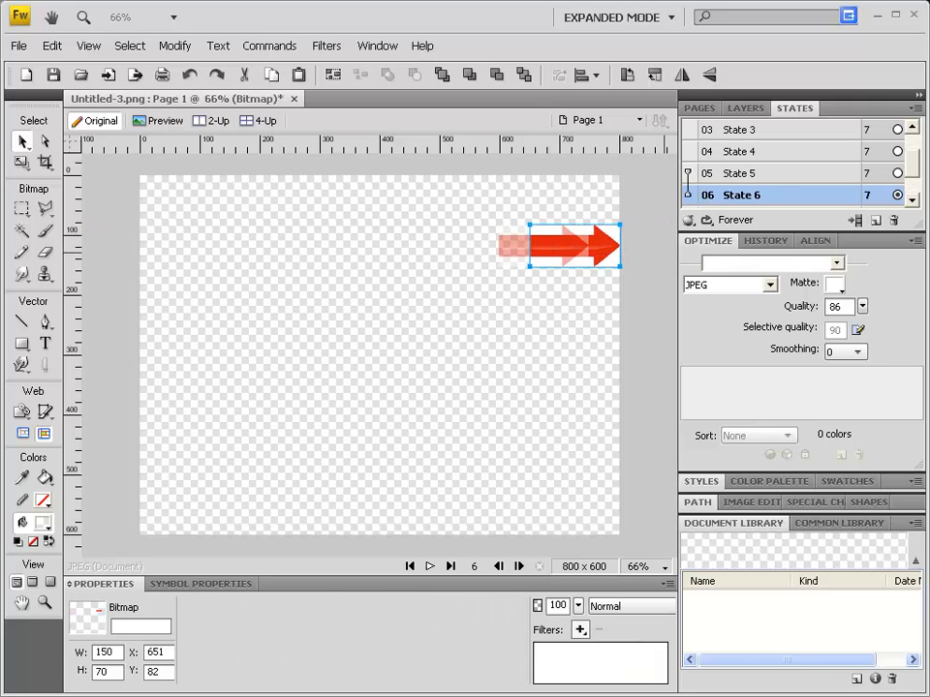
pyautogui.click(670, 503)
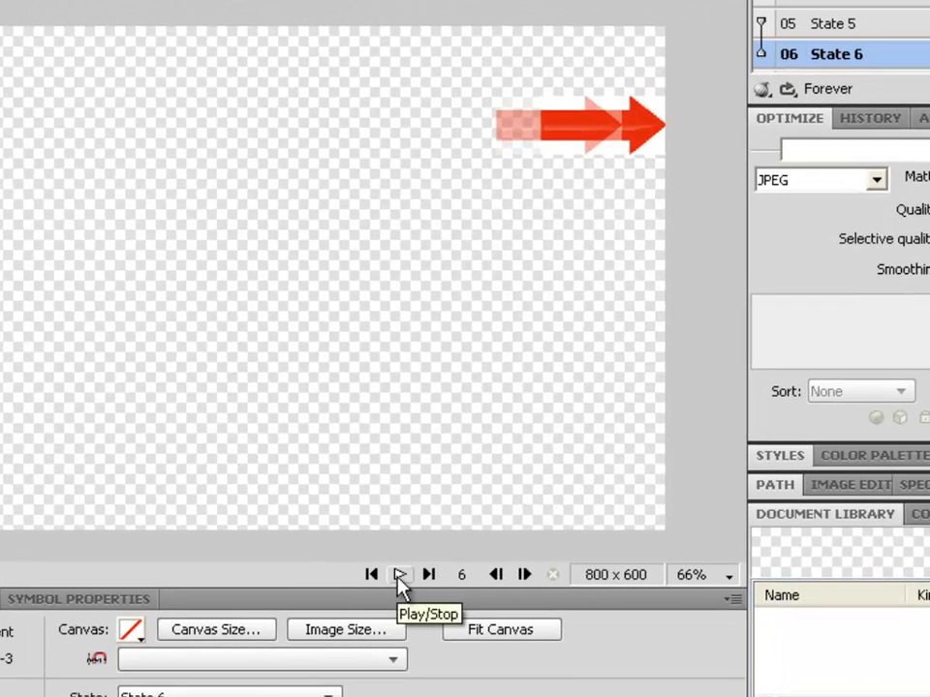
# Step: Play and stop the animation preview, and advance state by state to State 8
pyautogui.click(400, 578)
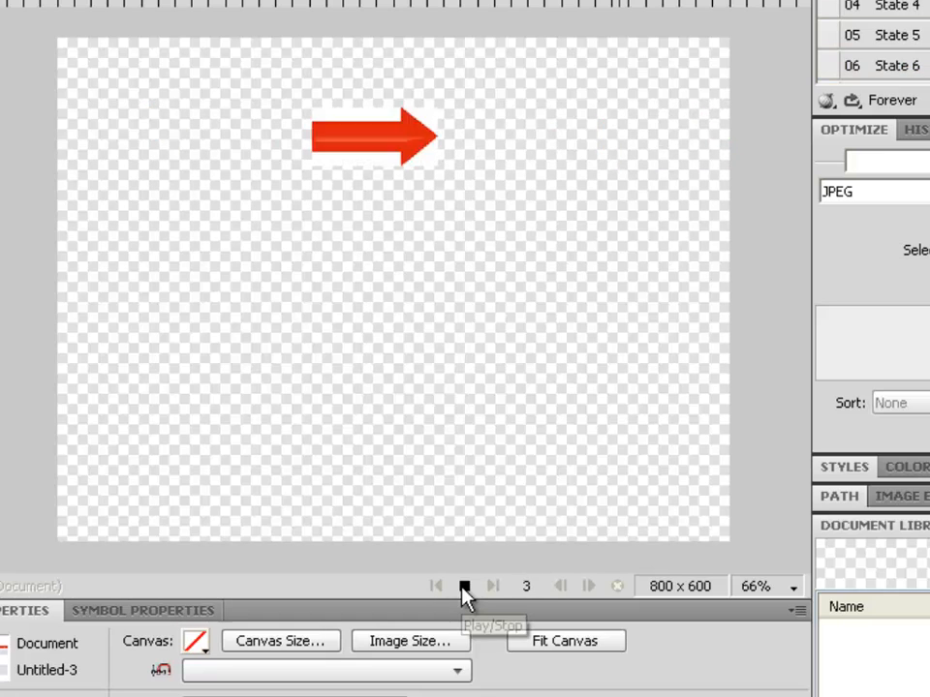
pyautogui.click(464, 588)
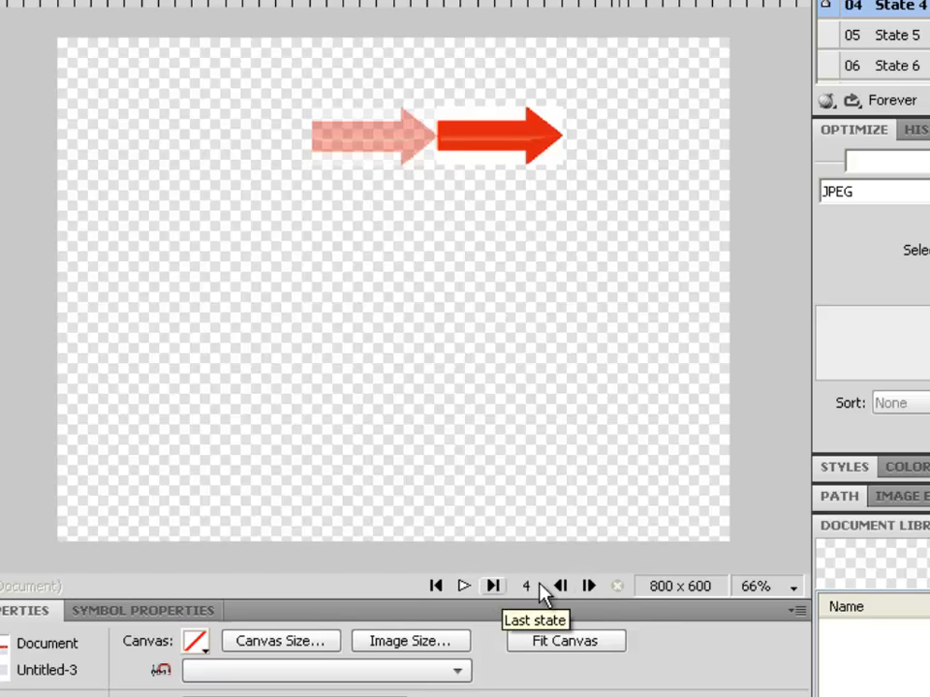
pyautogui.click(587, 586)
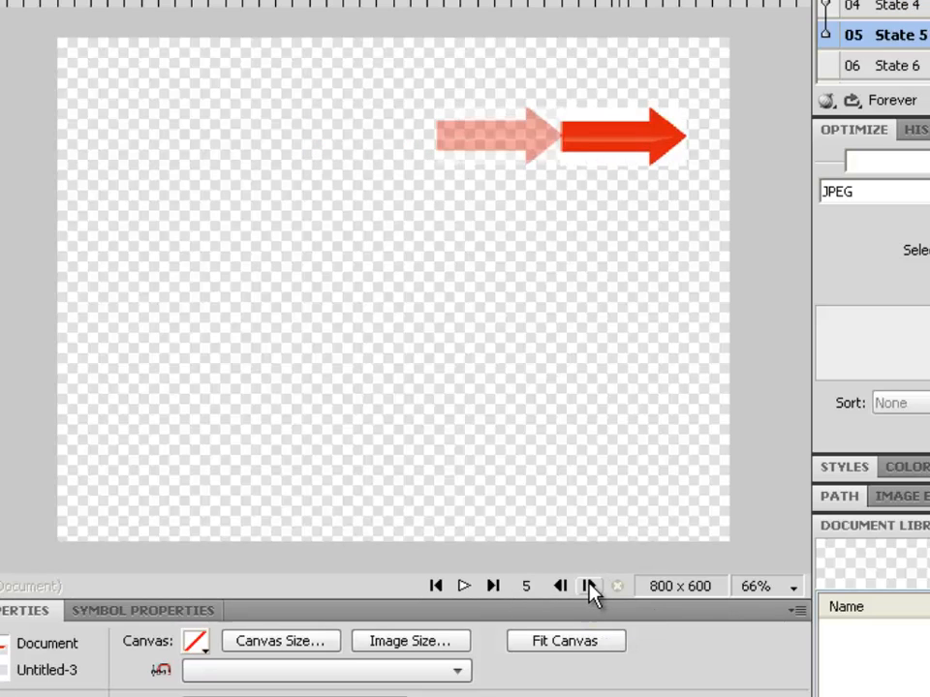
pyautogui.click(589, 586)
pyautogui.click(589, 585)
pyautogui.click(589, 586)
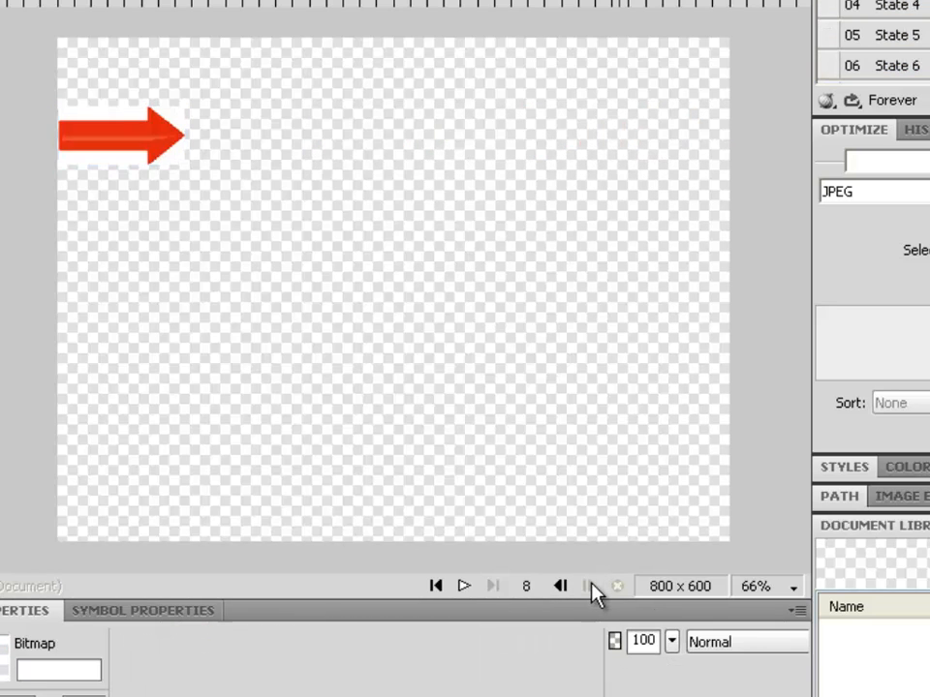
# Step: Go back one state at a time from State 8 to State 1 to check the arrow's positions
pyautogui.click(560, 586)
pyautogui.click(561, 586)
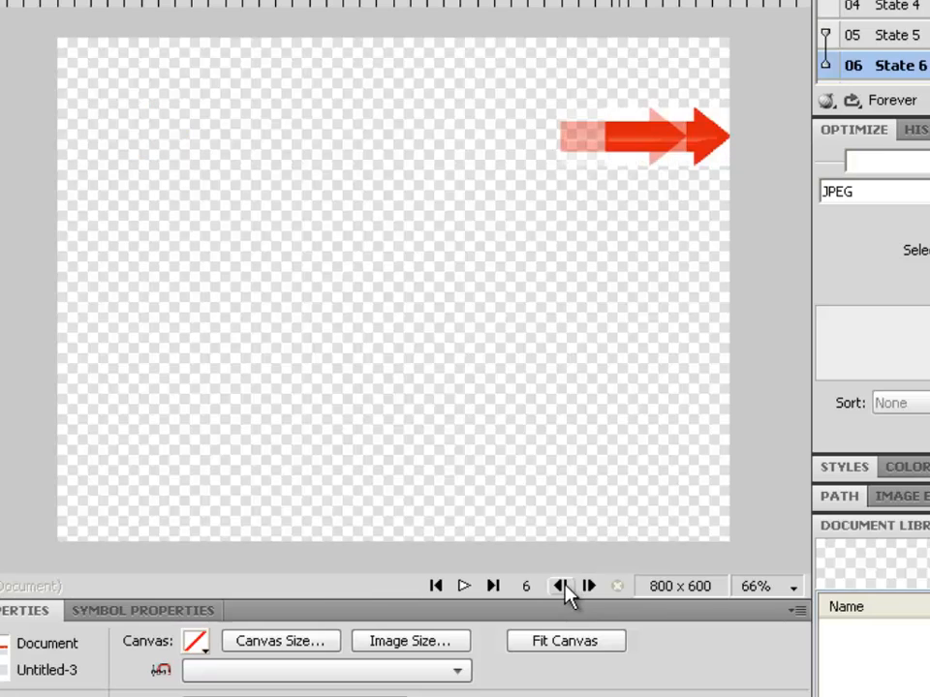
pyautogui.click(562, 586)
pyautogui.click(562, 586)
pyautogui.click(562, 586)
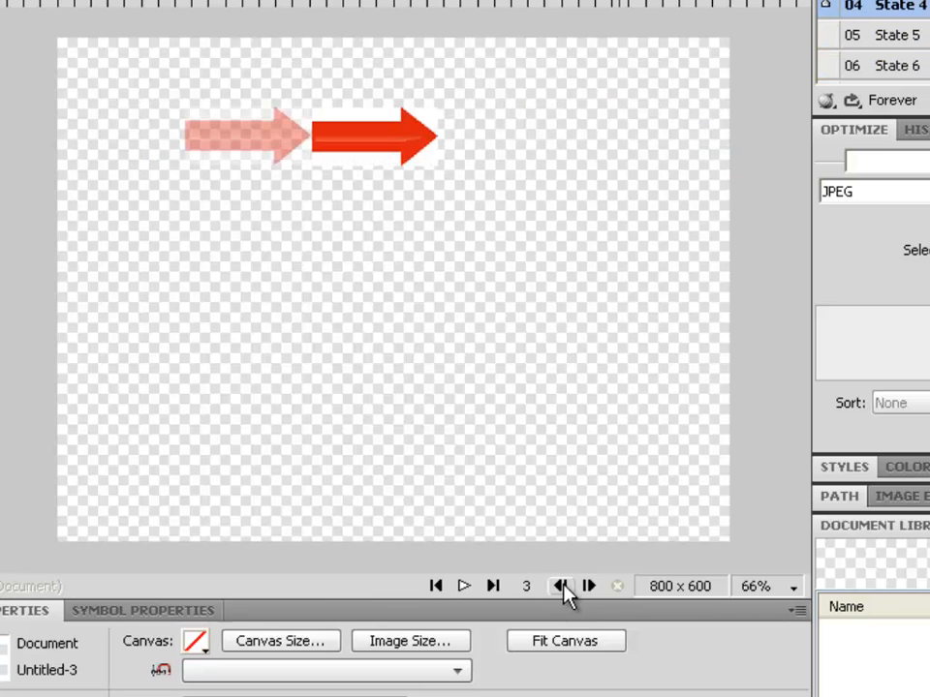
pyautogui.click(562, 585)
pyautogui.click(562, 586)
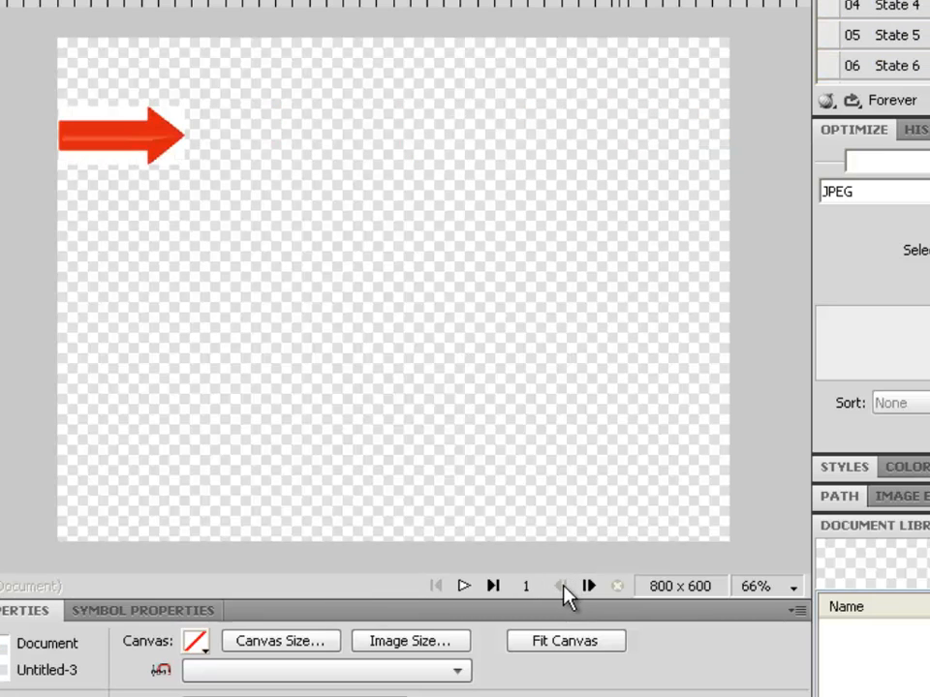
# Step: Step forward through the states from State 1 to State 8, checking the arrow's position in each
pyautogui.click(588, 586)
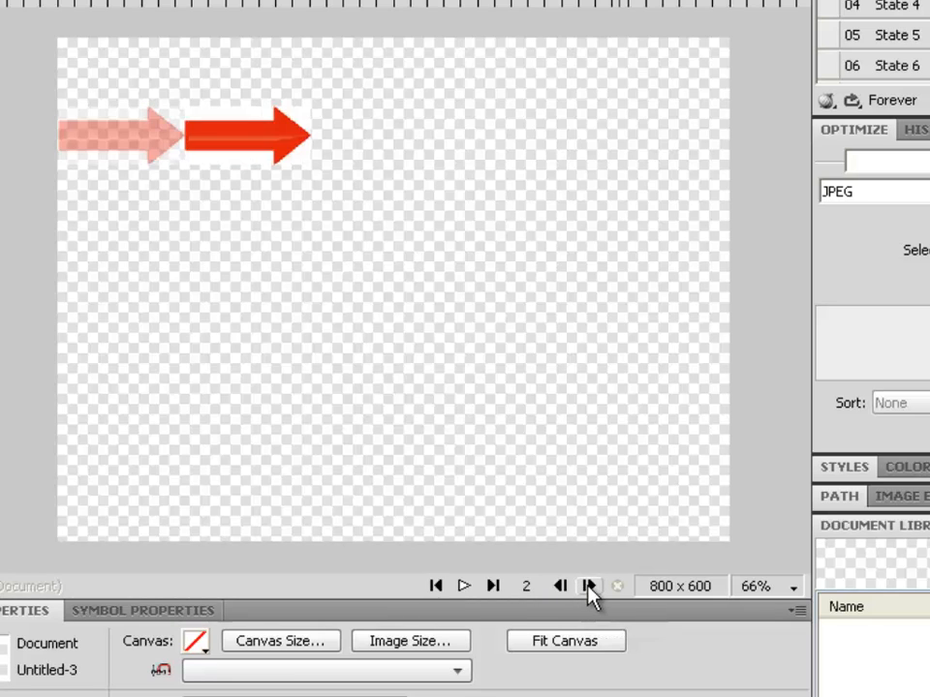
pyautogui.click(588, 586)
pyautogui.click(588, 586)
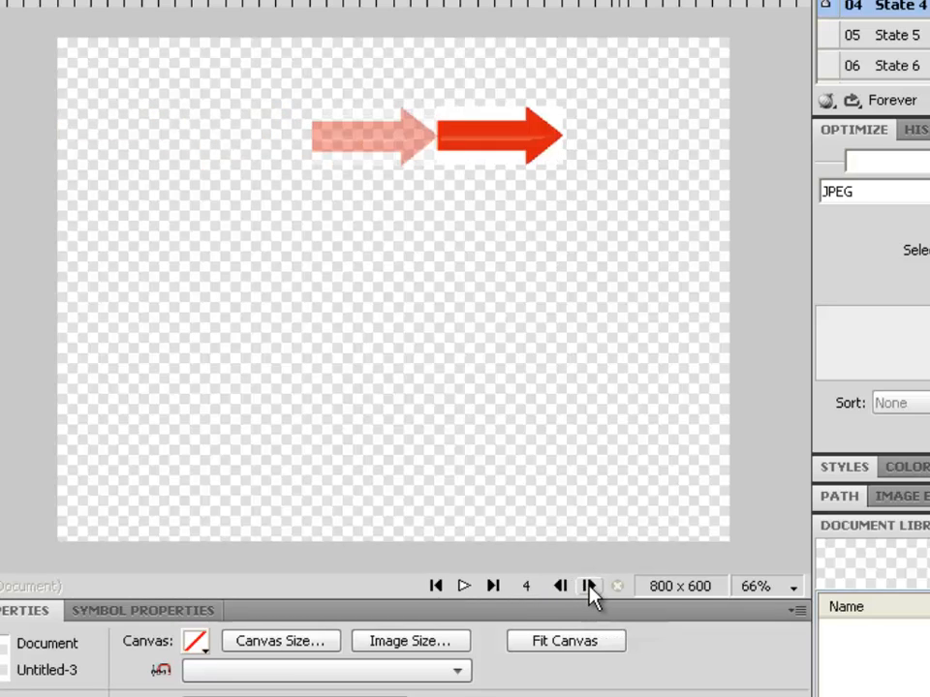
pyautogui.click(588, 586)
pyautogui.click(588, 585)
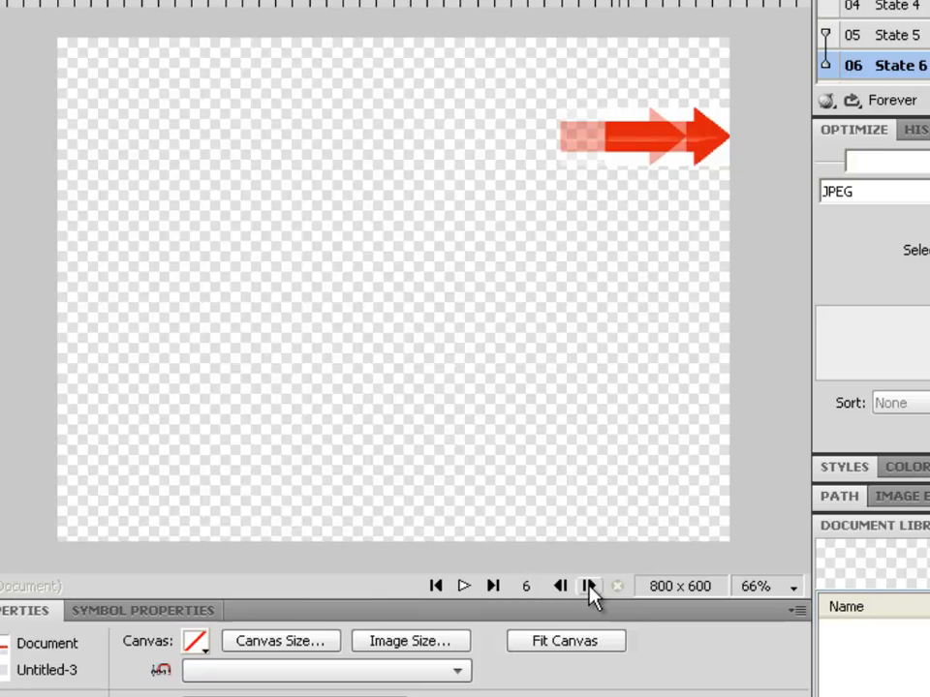
pyautogui.click(588, 585)
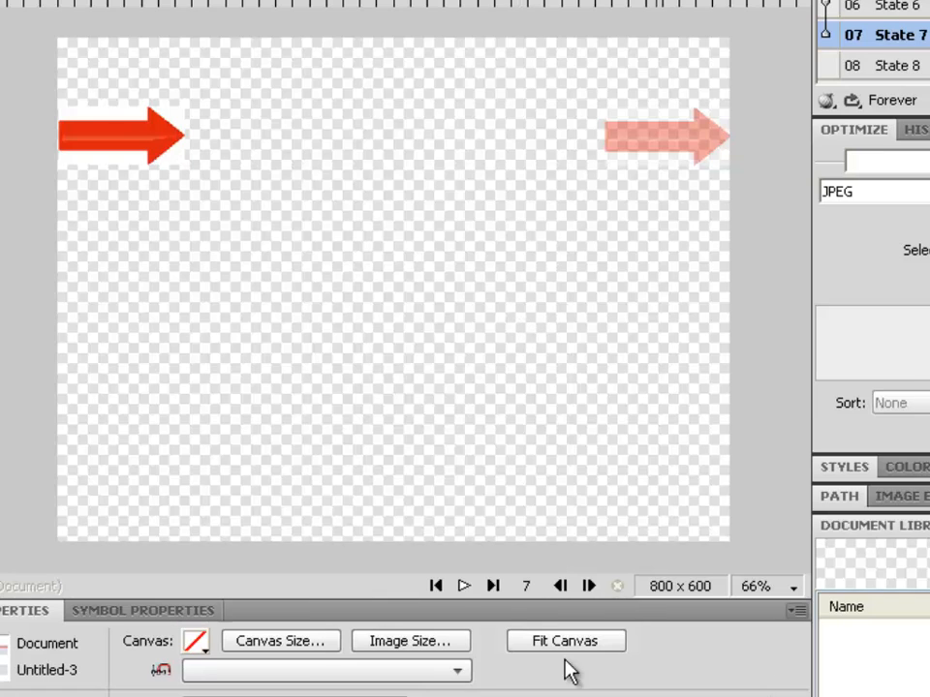
pyautogui.click(588, 586)
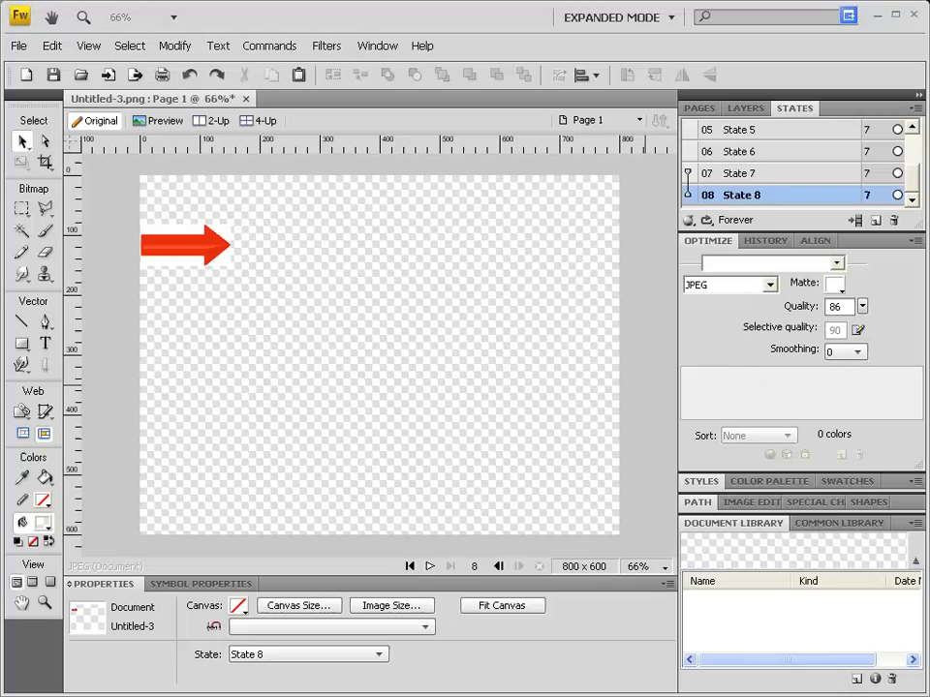
# Step: Delete States 7 and 8, in which the arrow was not moved
pyautogui.click(794, 174)
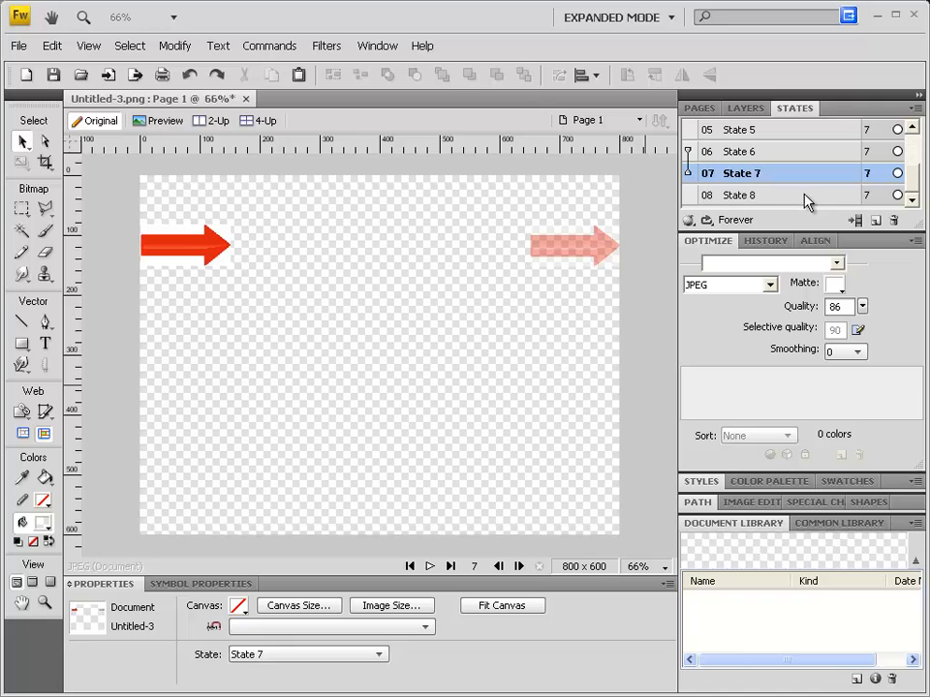
pyautogui.keyDown('shift'); pyautogui.click(807, 197); pyautogui.keyUp('shift')
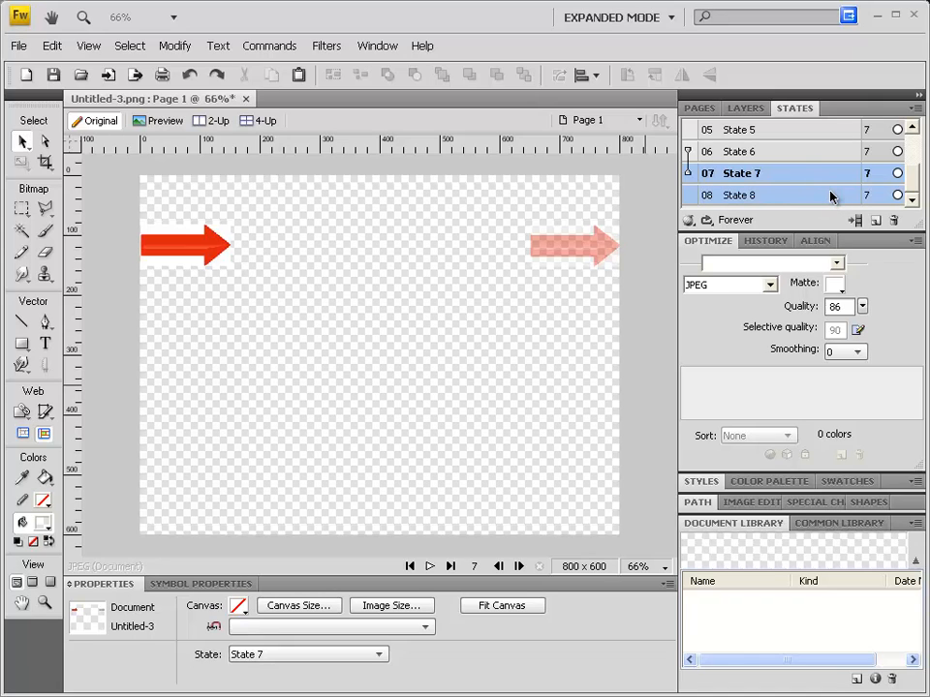
pyautogui.rightClick(833, 197)
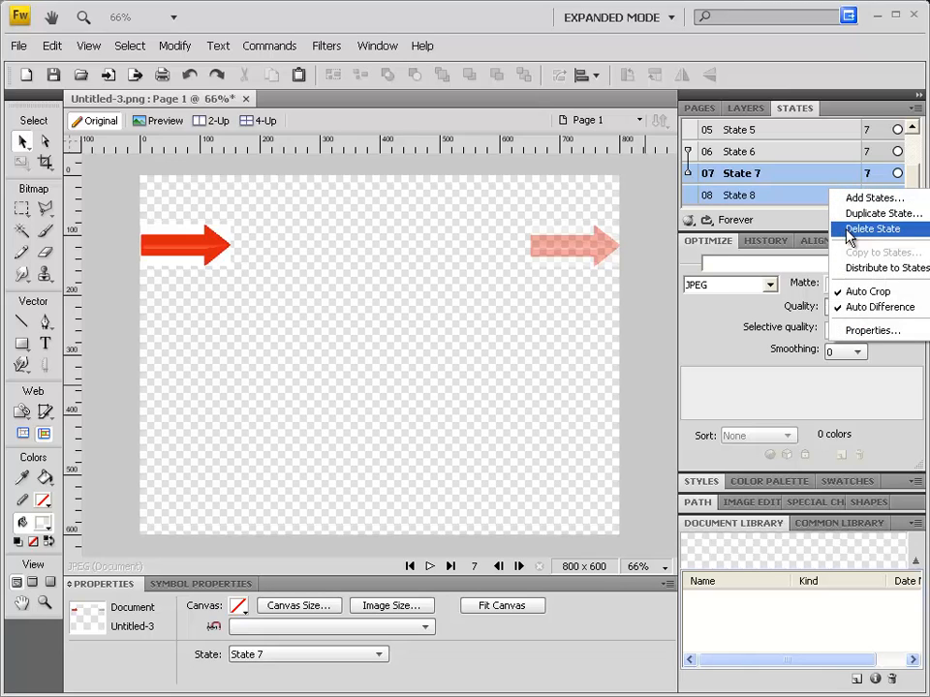
pyautogui.click(849, 230)
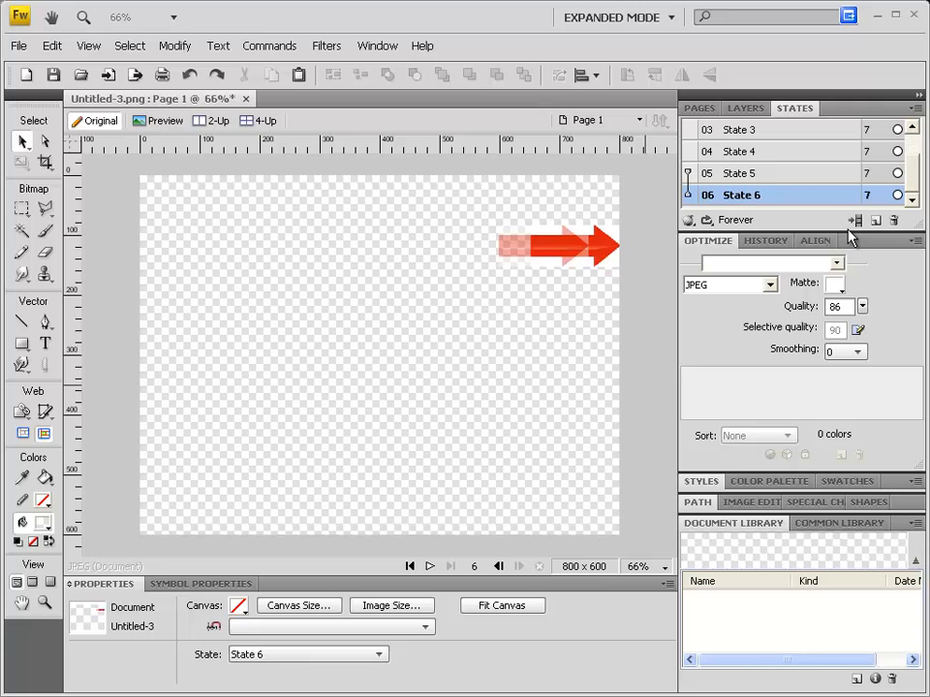
# Step: Preview the animation and review the arrow in States 1 through 4
pyautogui.click(431, 566)
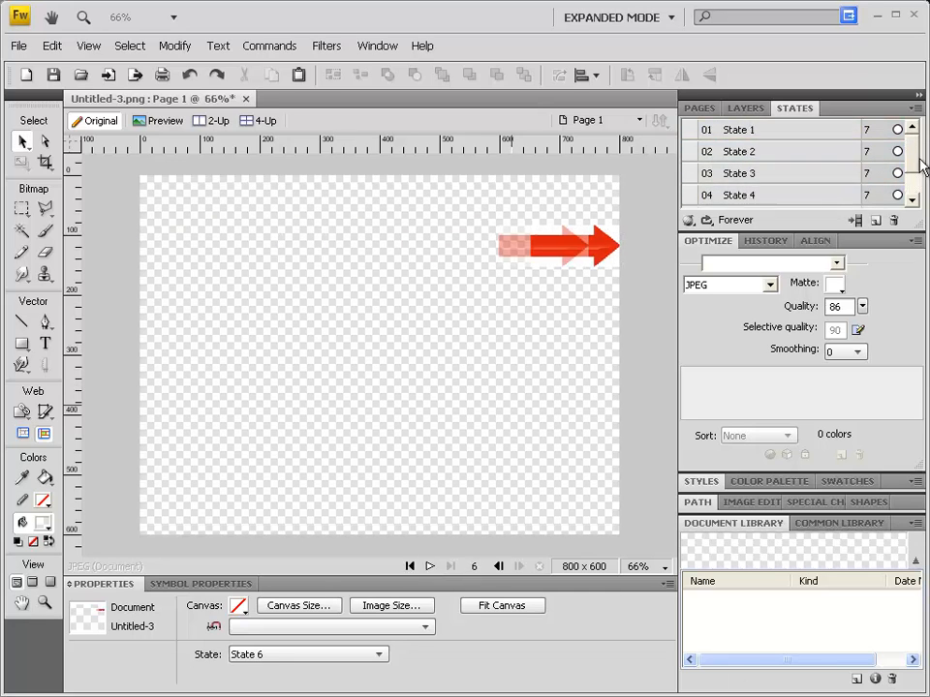
pyautogui.click(813, 139)
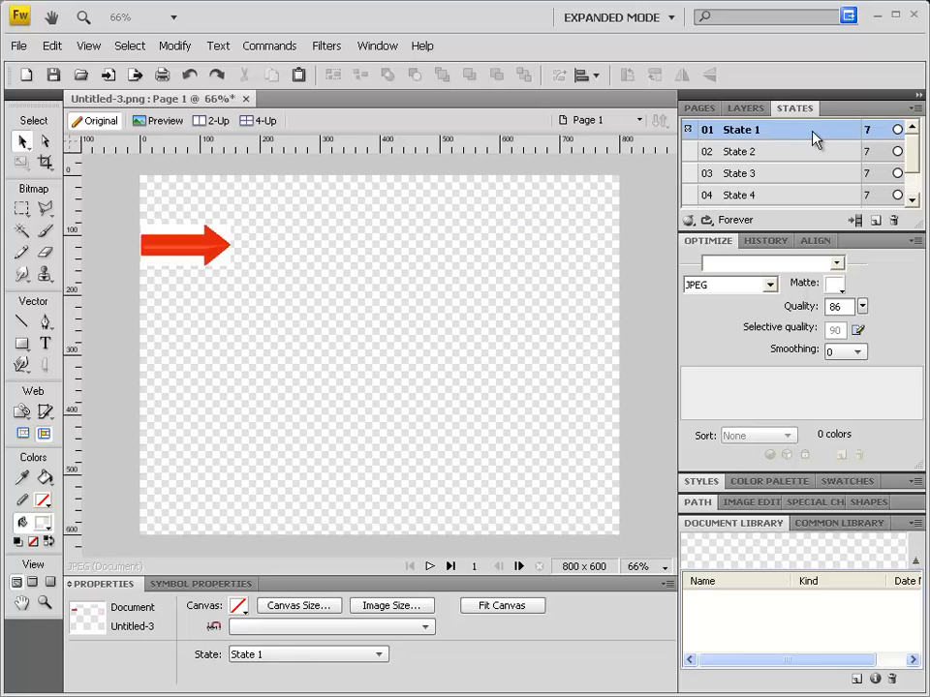
pyautogui.click(813, 150)
pyautogui.click(821, 174)
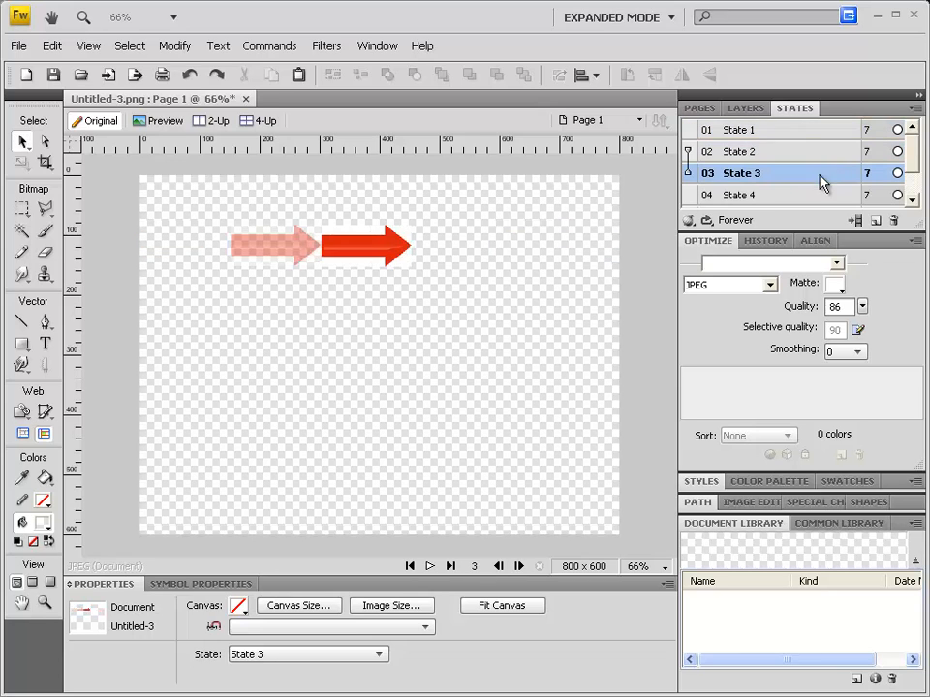
pyautogui.click(821, 196)
# Step: Set the state delay of States 1 to 6 to 50/100 second, keeping them included when exporting, and play the animation
pyautogui.click(818, 130)
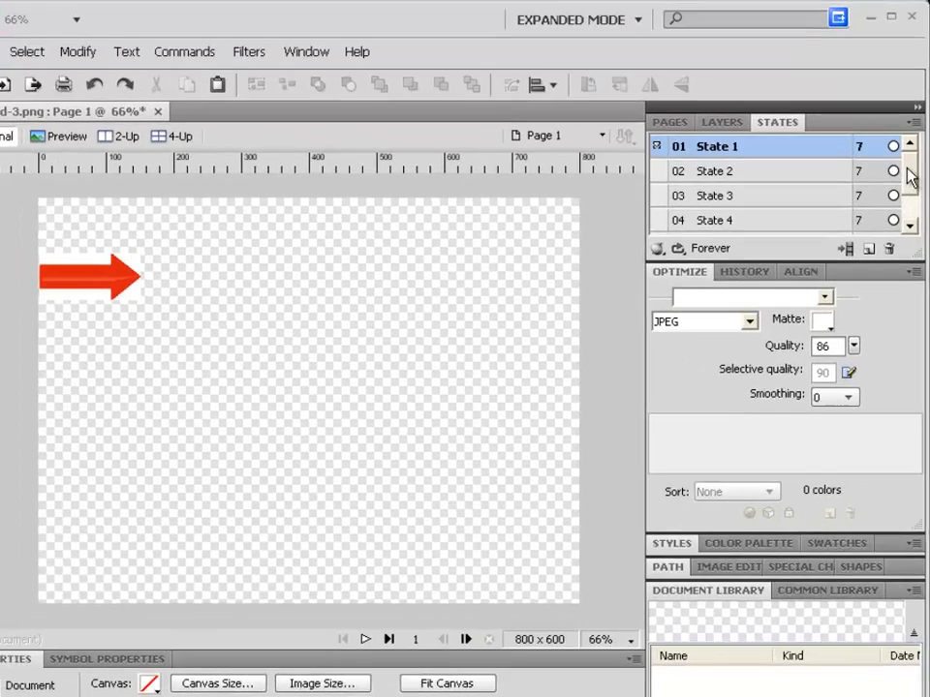
pyautogui.moveTo(910, 177); pyautogui.dragTo(907, 217)
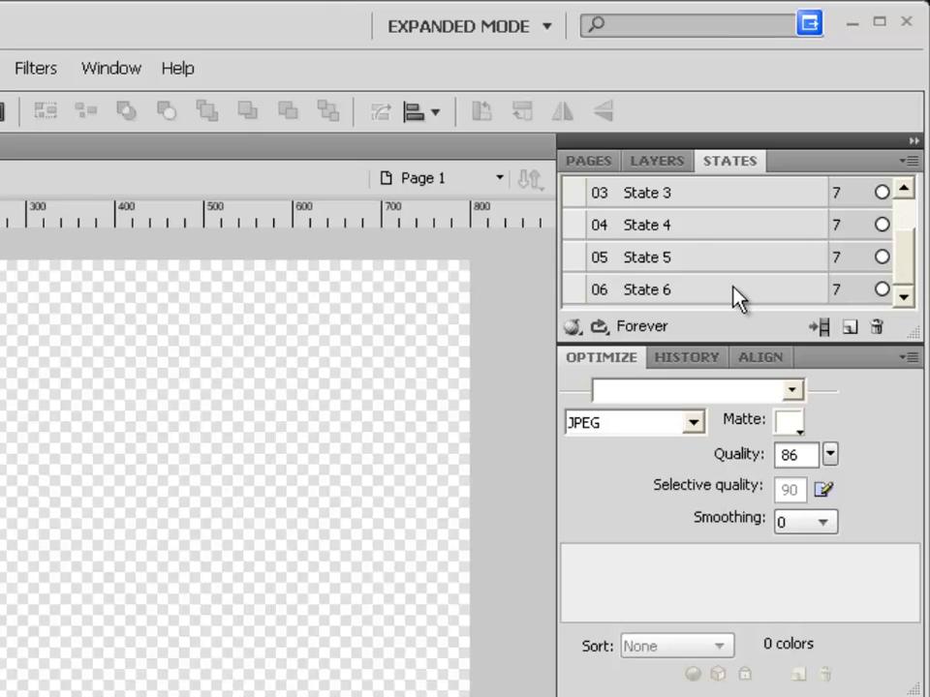
pyautogui.keyDown('shift'); pyautogui.click(733, 290); pyautogui.keyUp('shift')
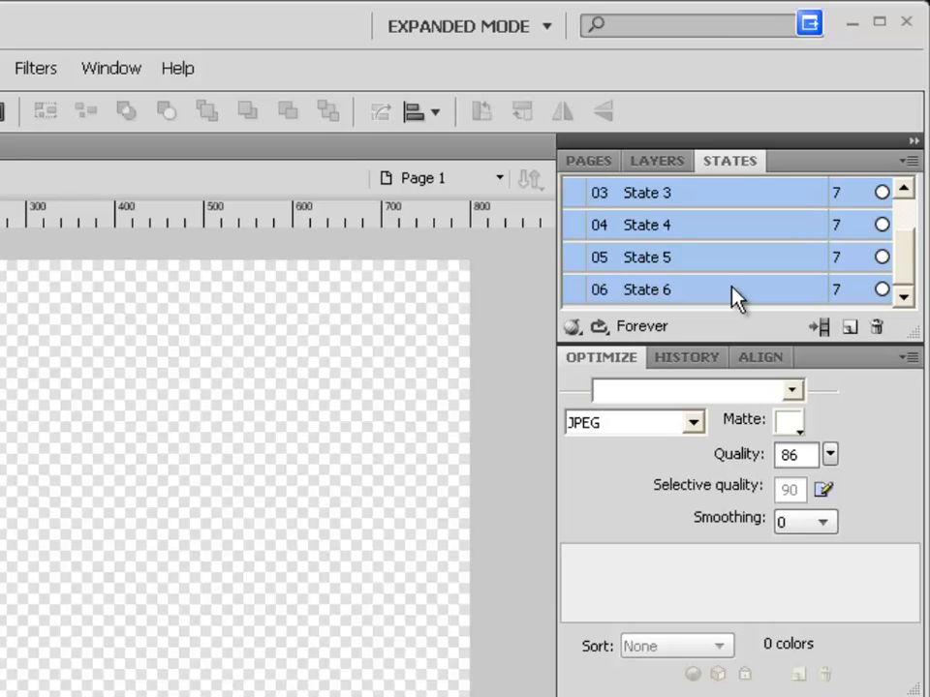
pyautogui.rightClick(734, 291)
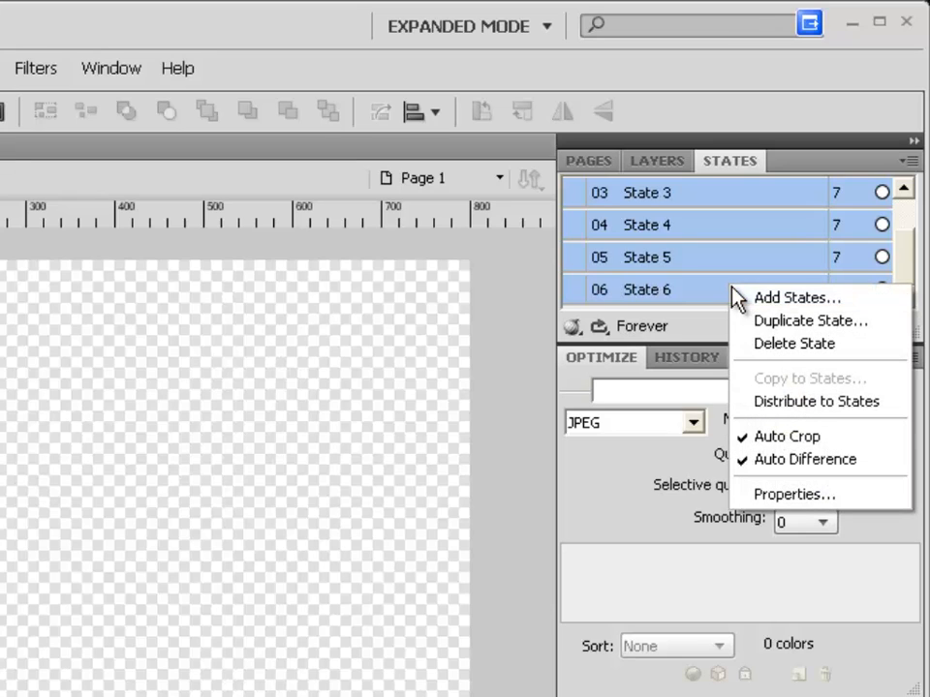
pyautogui.click(817, 503)
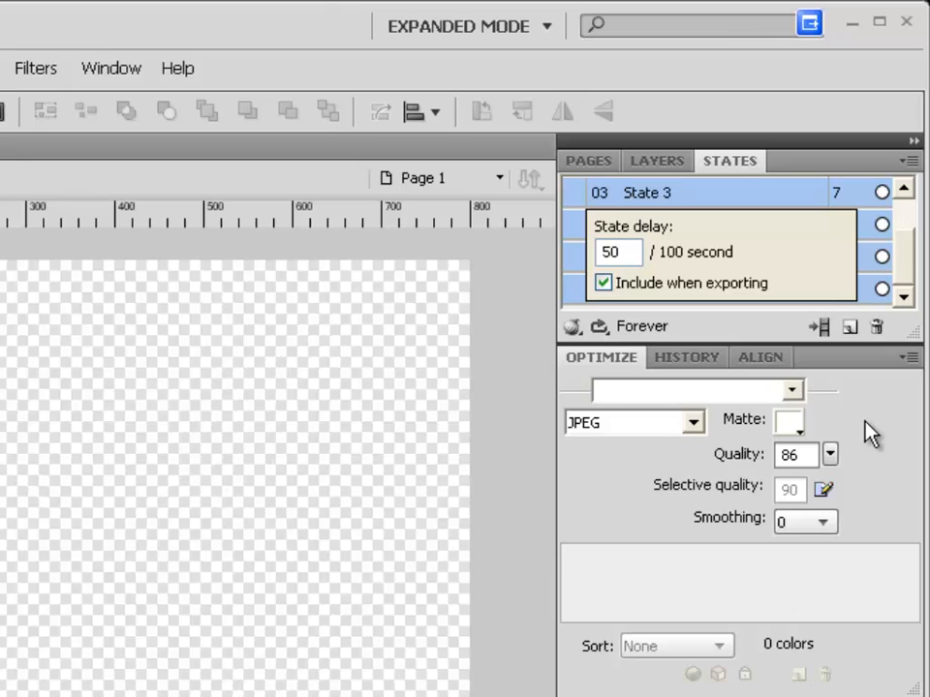
pyautogui.click(835, 286)
pyautogui.click(762, 288)
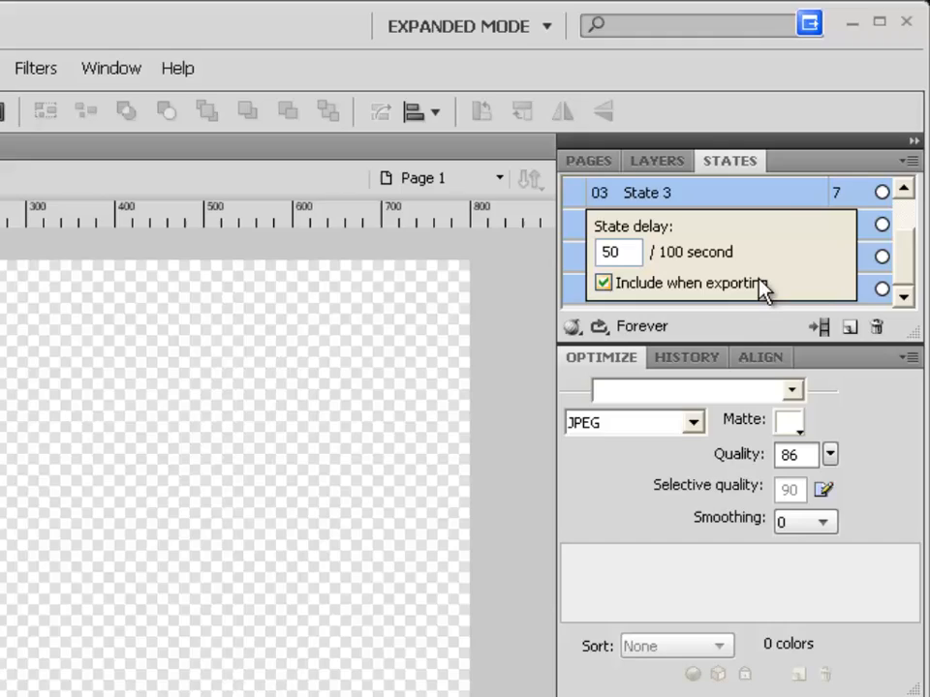
pyautogui.click(775, 196)
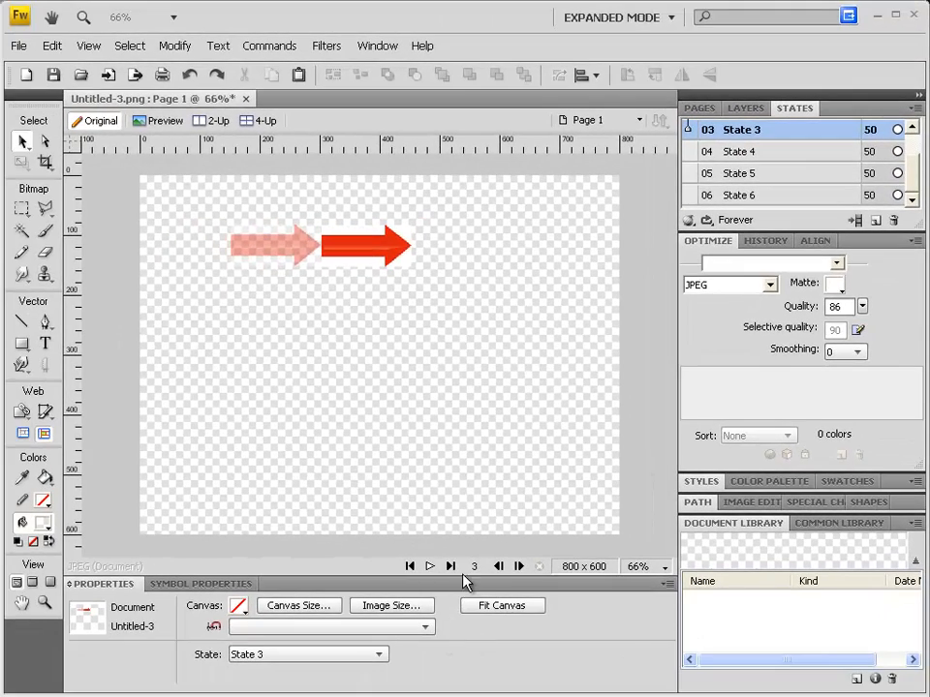
pyautogui.click(429, 565)
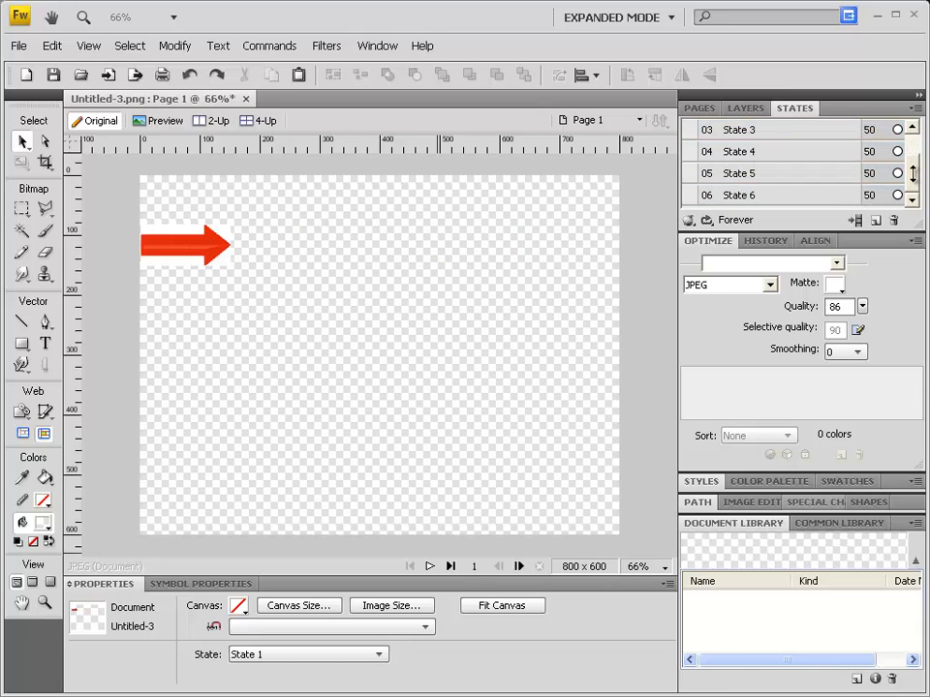
# Step: Set the state delay of States 1 to 6 to 1/100 second
pyautogui.moveTo(914, 178); pyautogui.dragTo(914, 145)
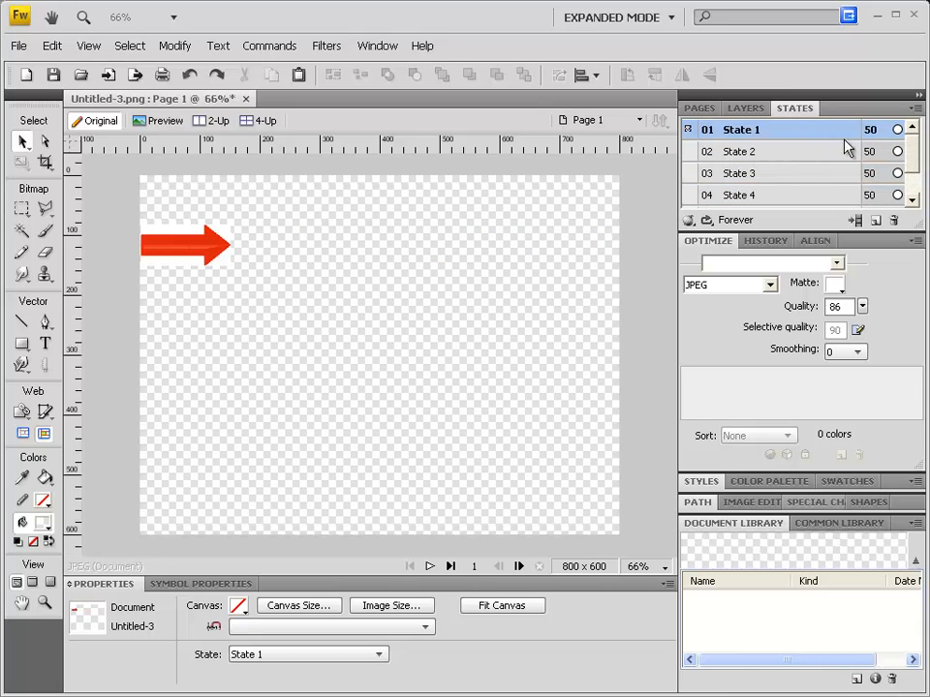
pyautogui.moveTo(914, 158); pyautogui.dragTo(799, 209)
pyautogui.keyDown('shift'); pyautogui.click(788, 199); pyautogui.keyUp('shift')
pyautogui.rightClick(787, 203)
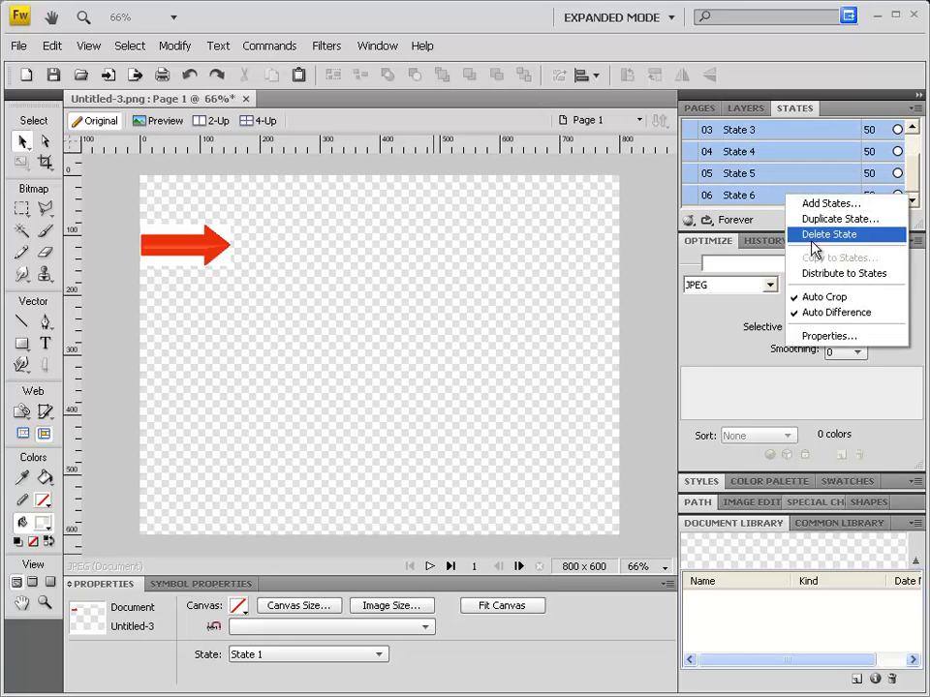
pyautogui.click(829, 337)
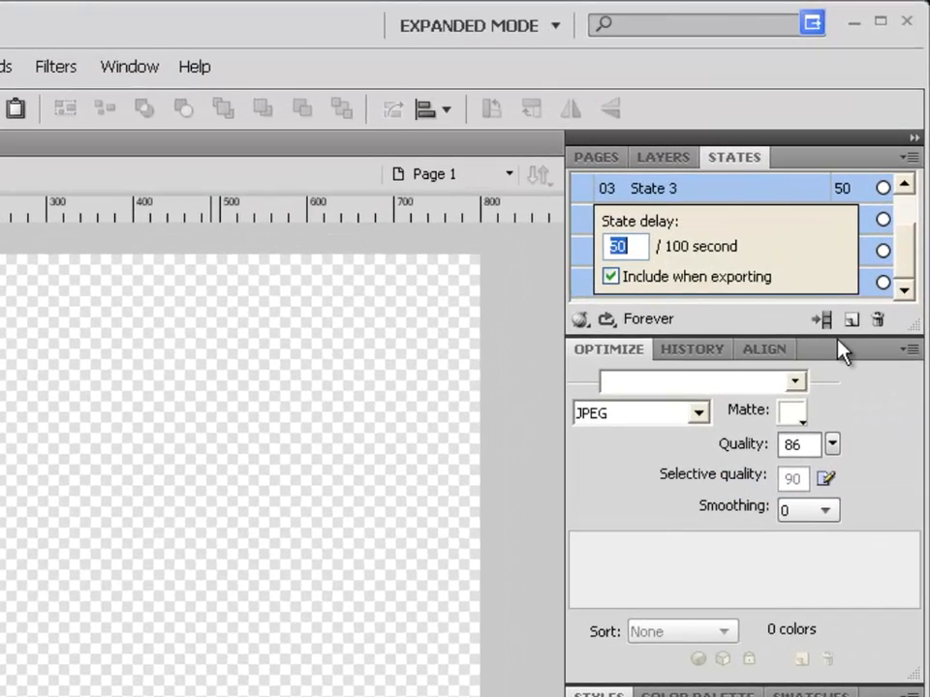
pyautogui.write('1')
pyautogui.click(517, 474)
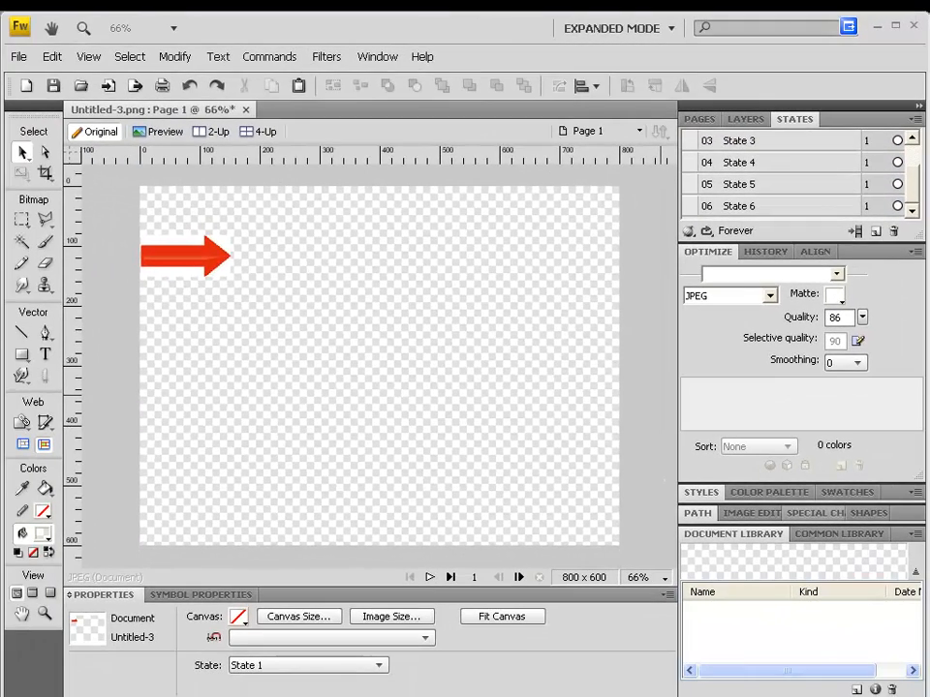
# Step: Play the arrow animation at its current state delay and stop it
pyautogui.click(429, 577)
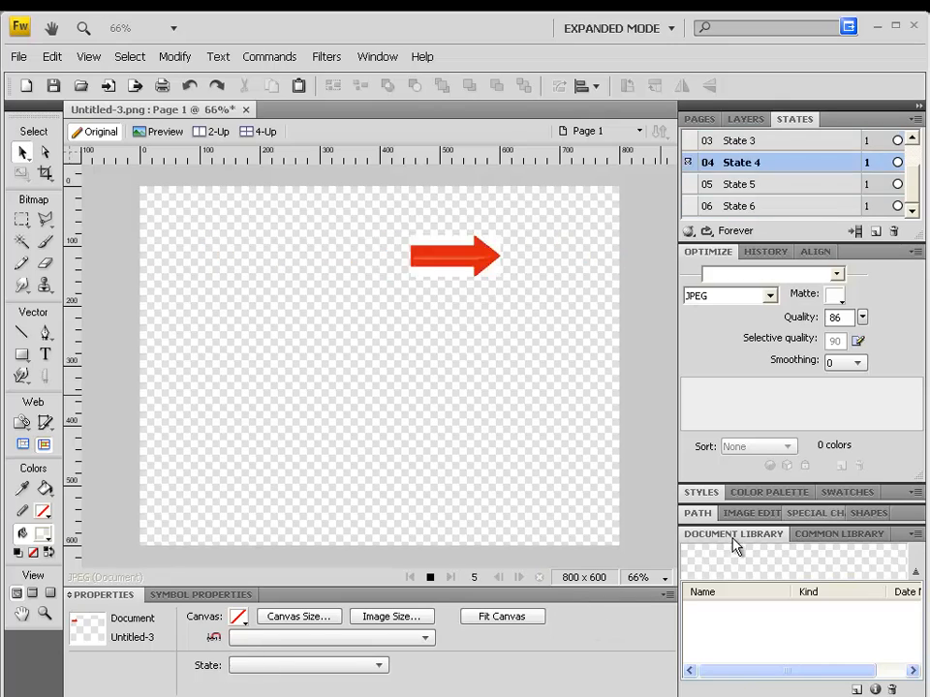
pyautogui.click(430, 577)
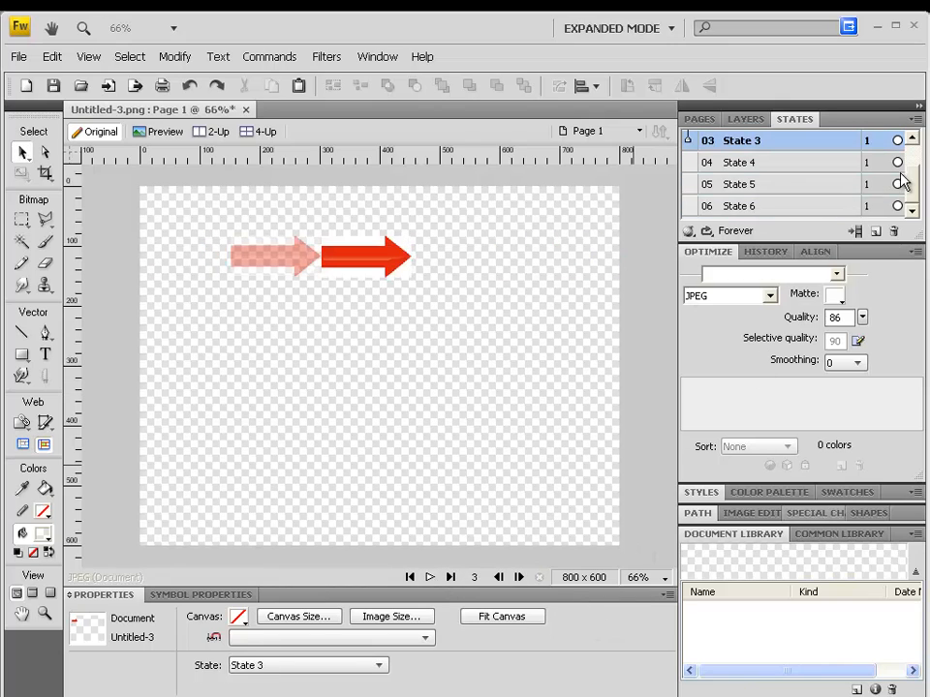
# Step: Set the state delay of States 1 to 6 to 33/100 second and play the animation
pyautogui.scroll(2, 900, 181)
pyautogui.click(743, 142)
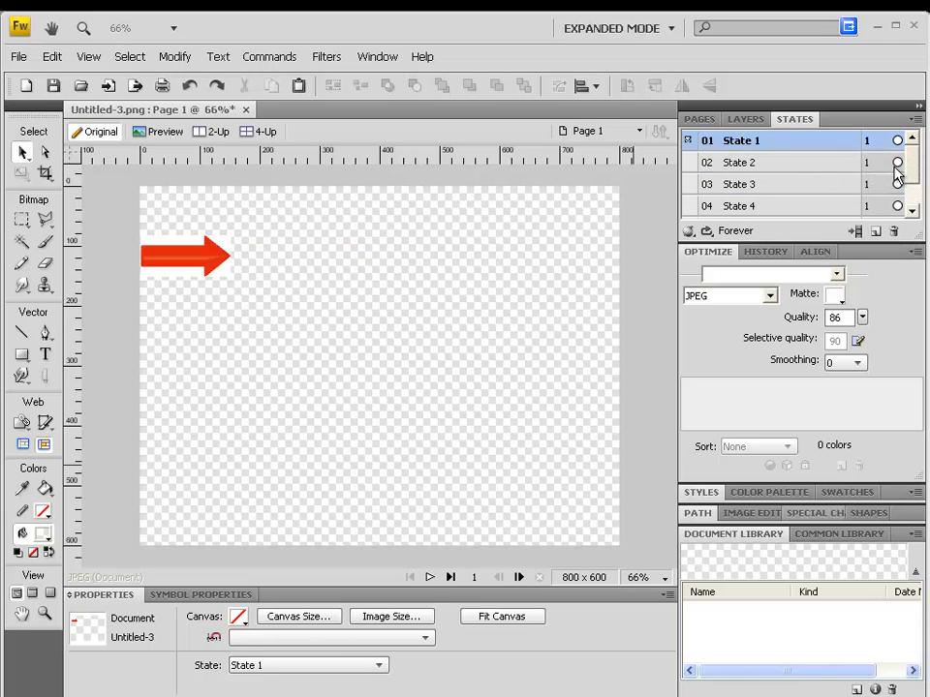
pyautogui.scroll(-2, 908, 174)
pyautogui.keyDown('shift'); pyautogui.click(785, 208); pyautogui.keyUp('shift')
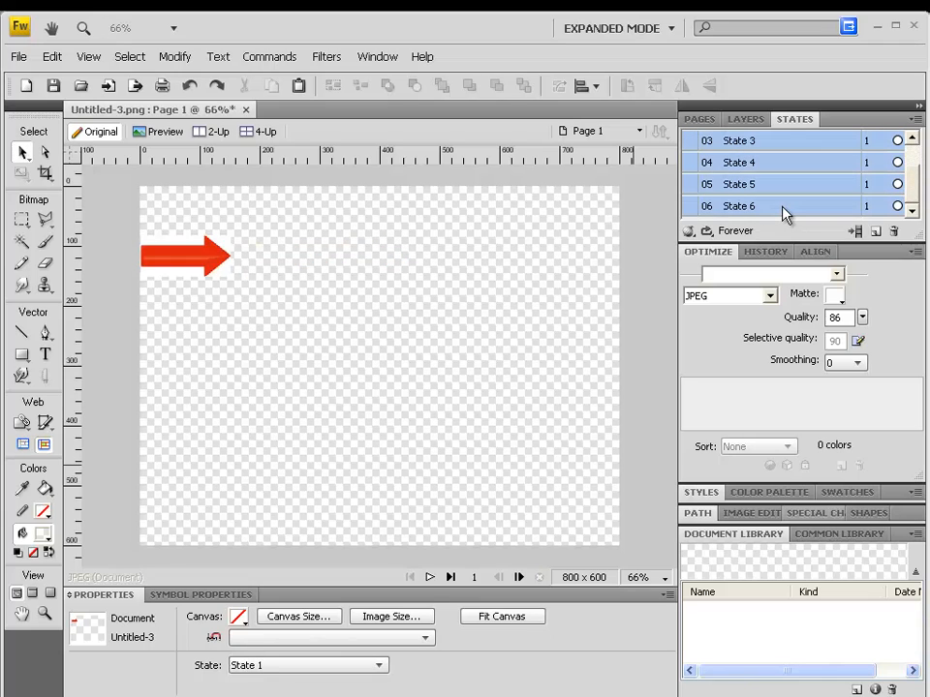
pyautogui.rightClick(795, 206)
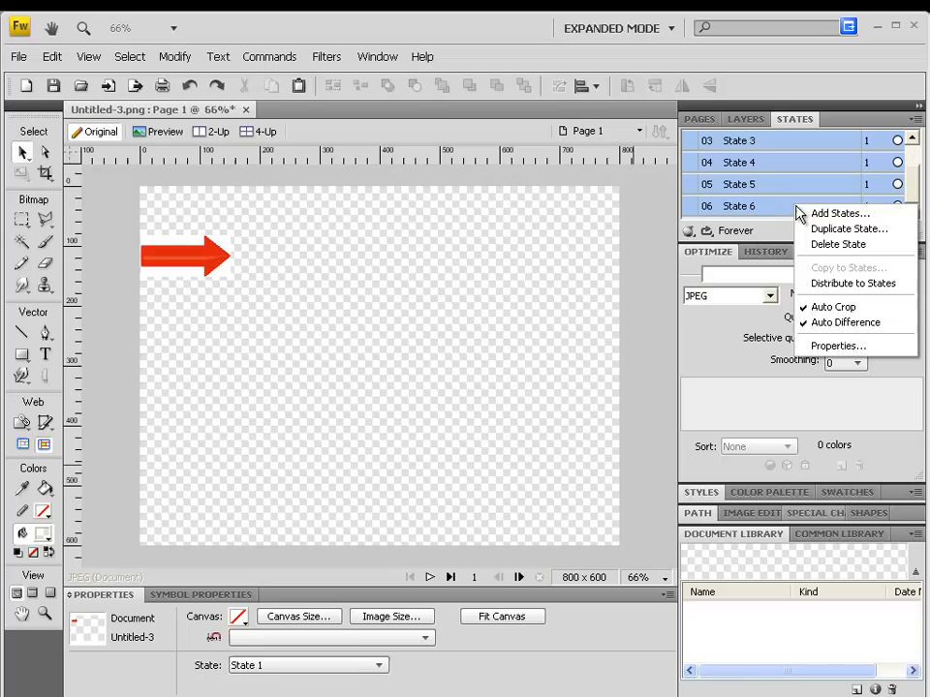
pyautogui.click(835, 346)
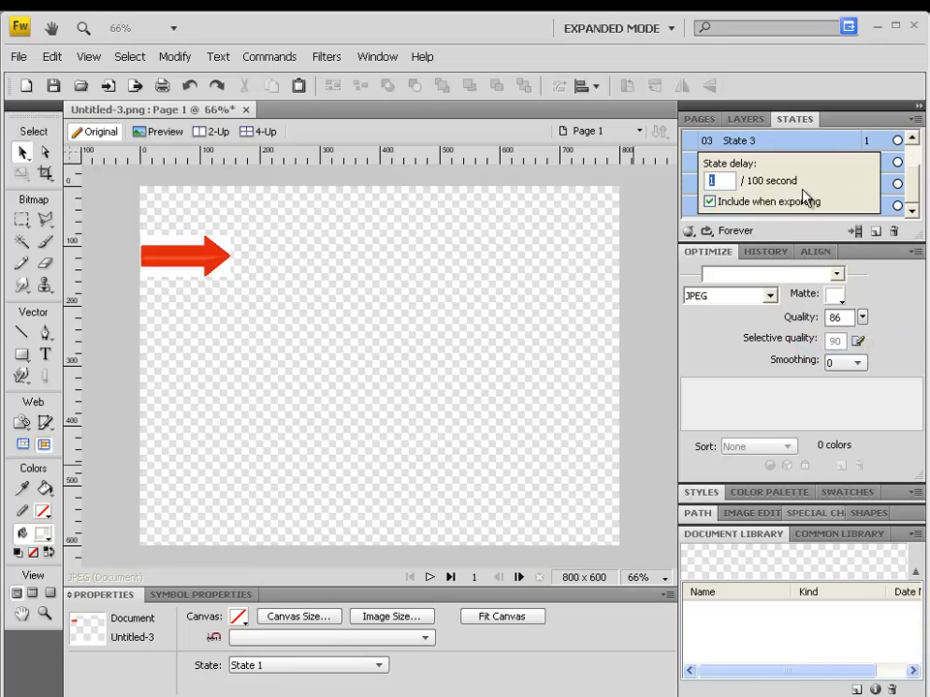
pyautogui.write('33')
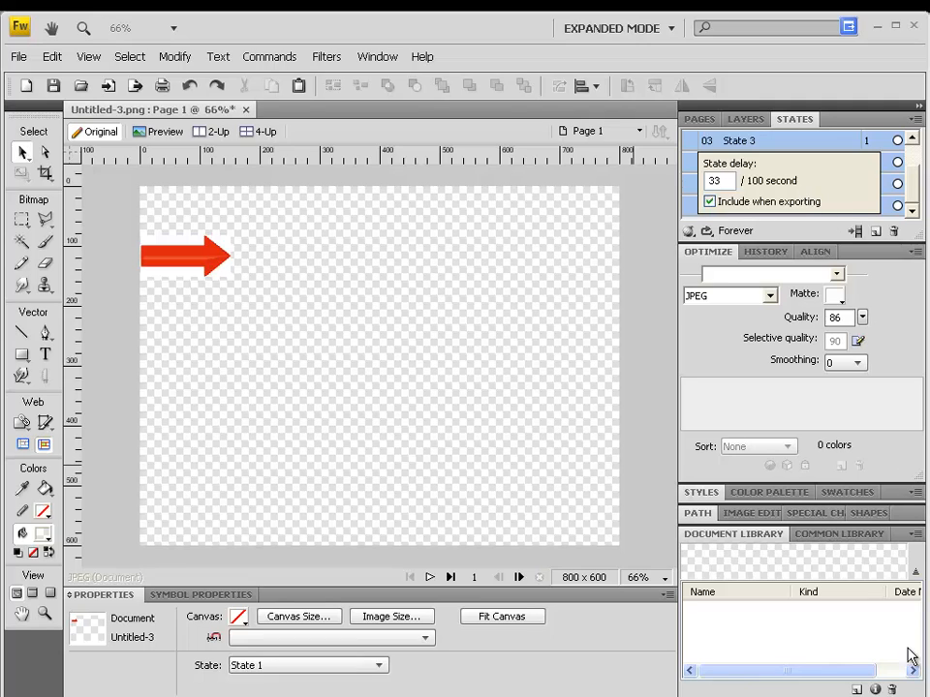
pyautogui.click(577, 430)
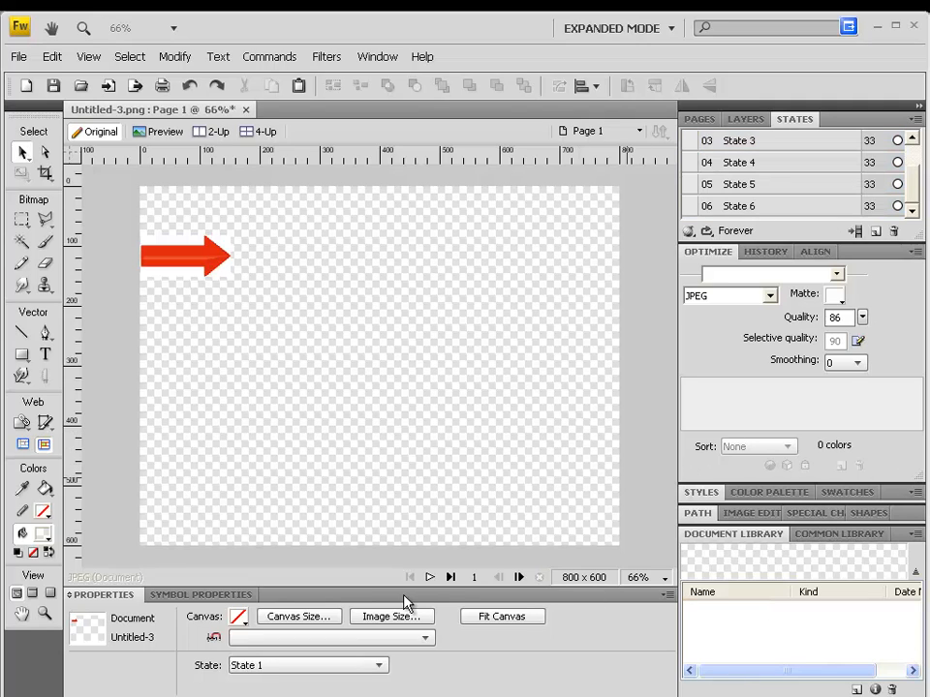
pyautogui.click(429, 577)
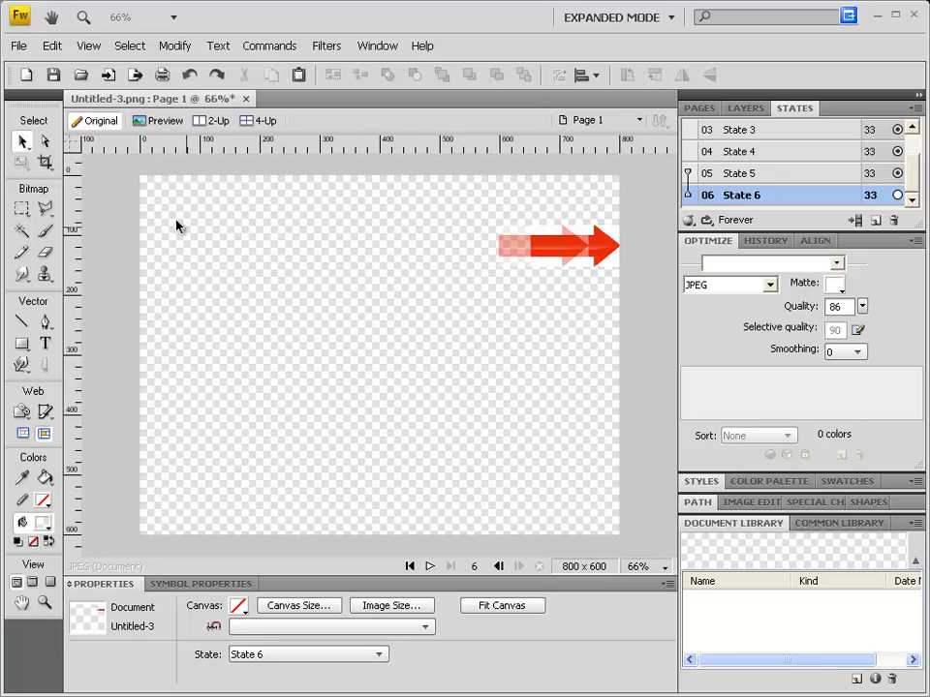
# Step: Crop the canvas to a strip of about 805 x 81 pixels around the arrow's path and preview the animation
pyautogui.click(45, 162)
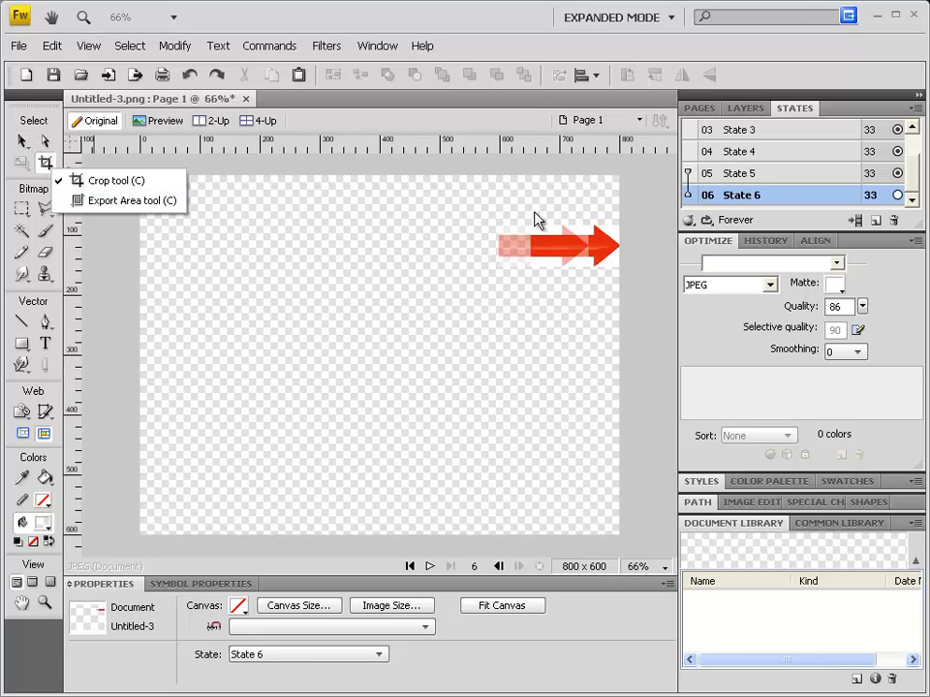
pyautogui.click(171, 182)
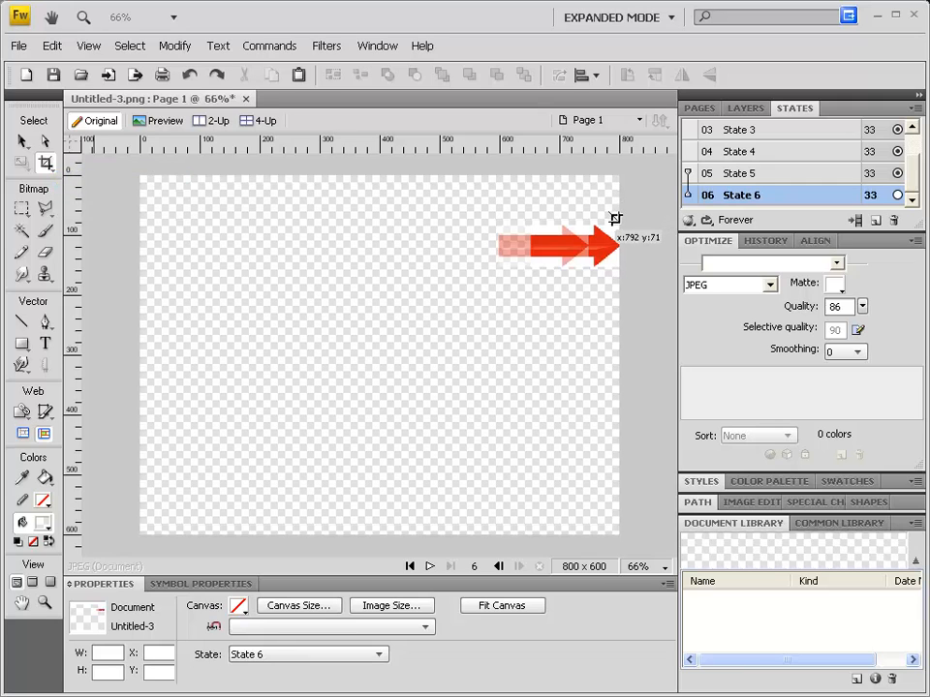
pyautogui.moveTo(615, 217); pyautogui.dragTo(151, 289)
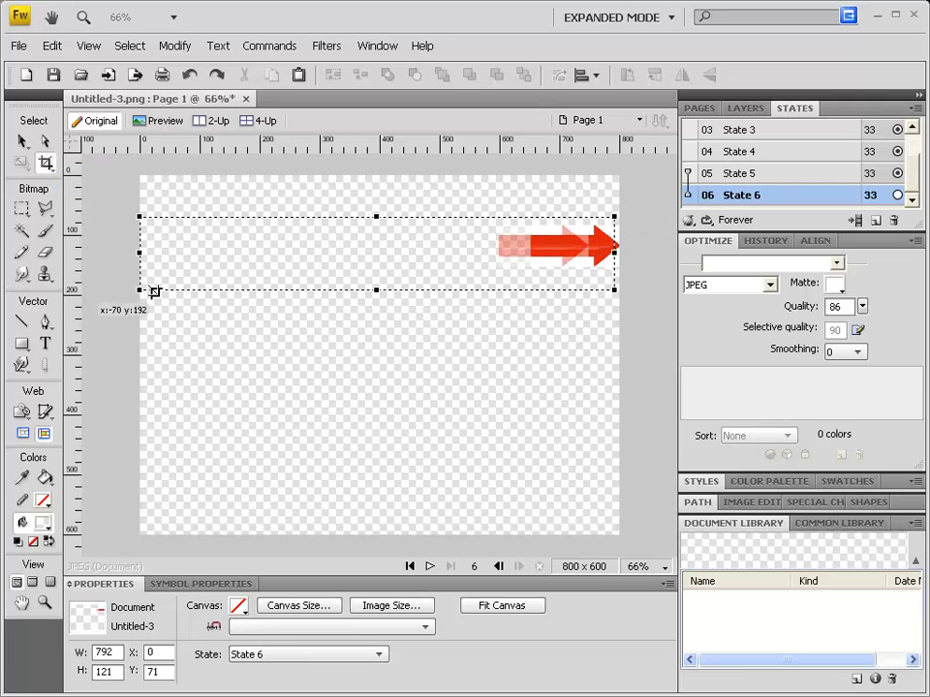
pyautogui.moveTo(377, 289); pyautogui.dragTo(377, 273)
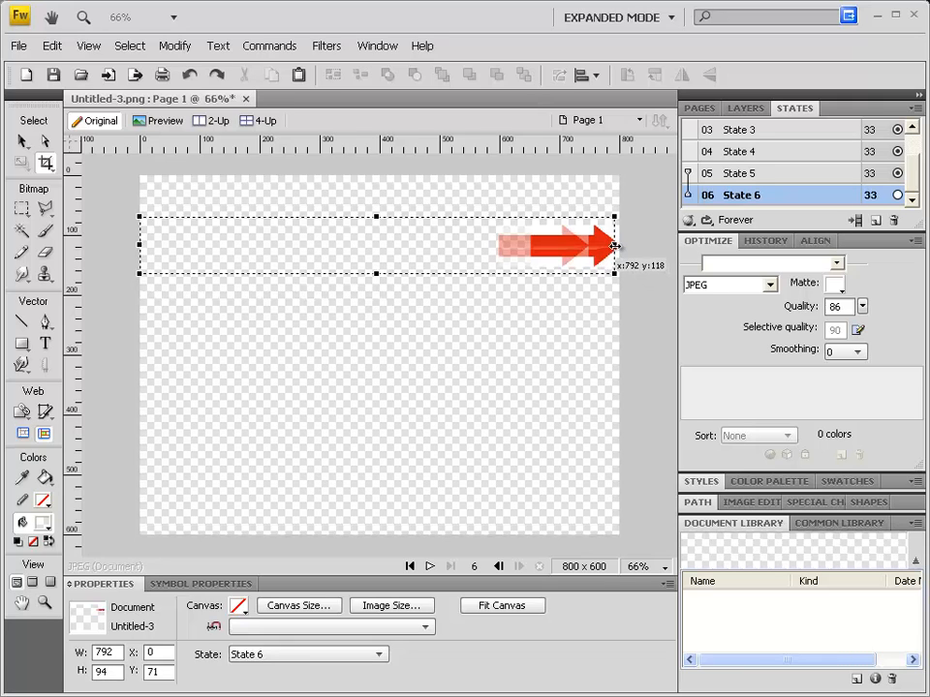
pyautogui.moveTo(616, 247); pyautogui.dragTo(622, 245)
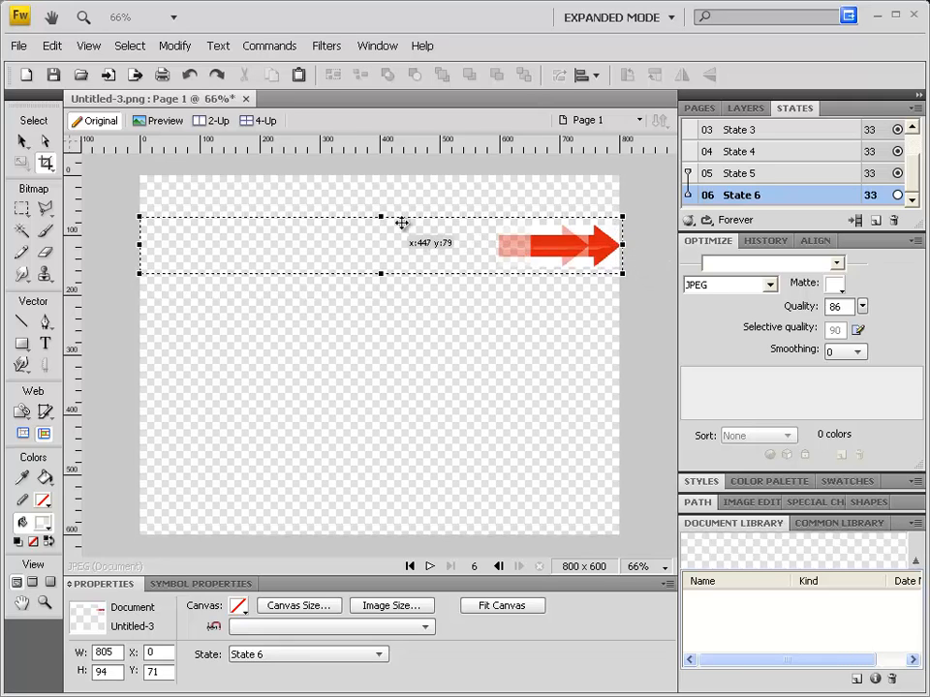
pyautogui.moveTo(380, 217); pyautogui.dragTo(379, 221)
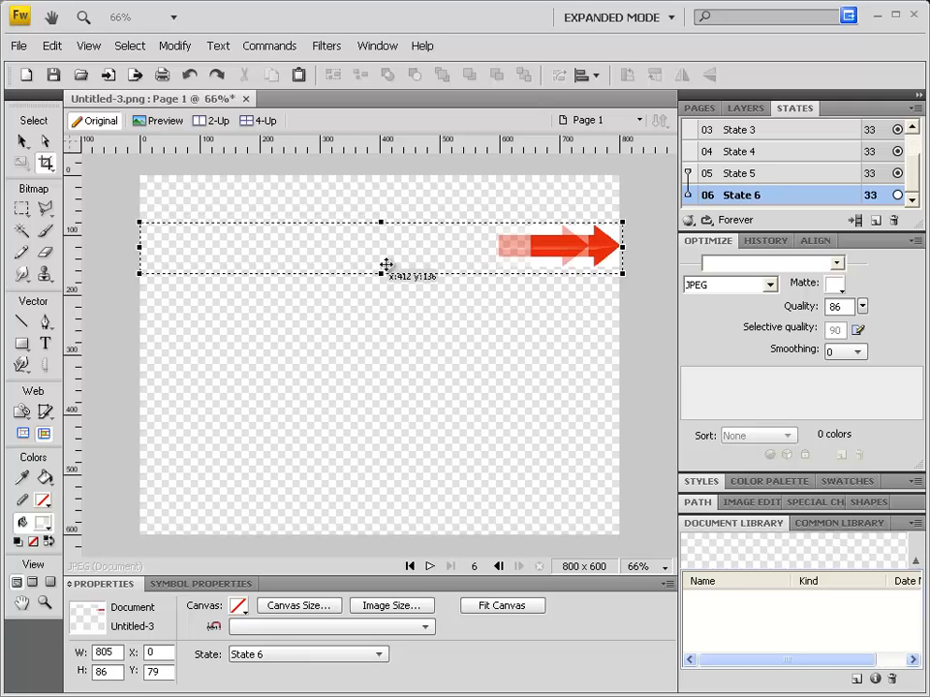
pyautogui.moveTo(379, 273); pyautogui.dragTo(381, 271)
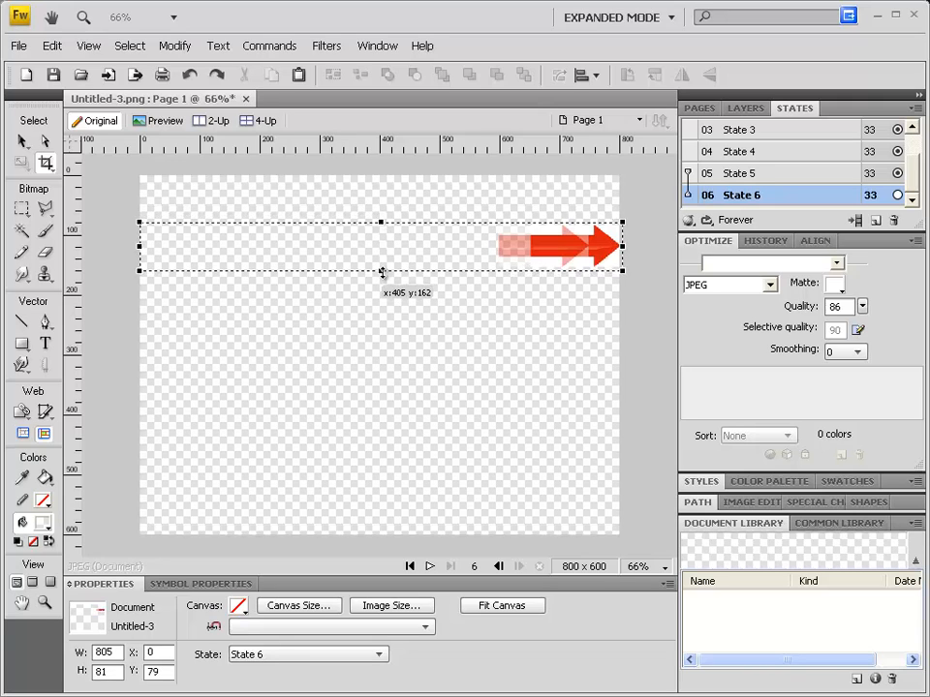
pyautogui.press('Return')
pyautogui.click(430, 568)
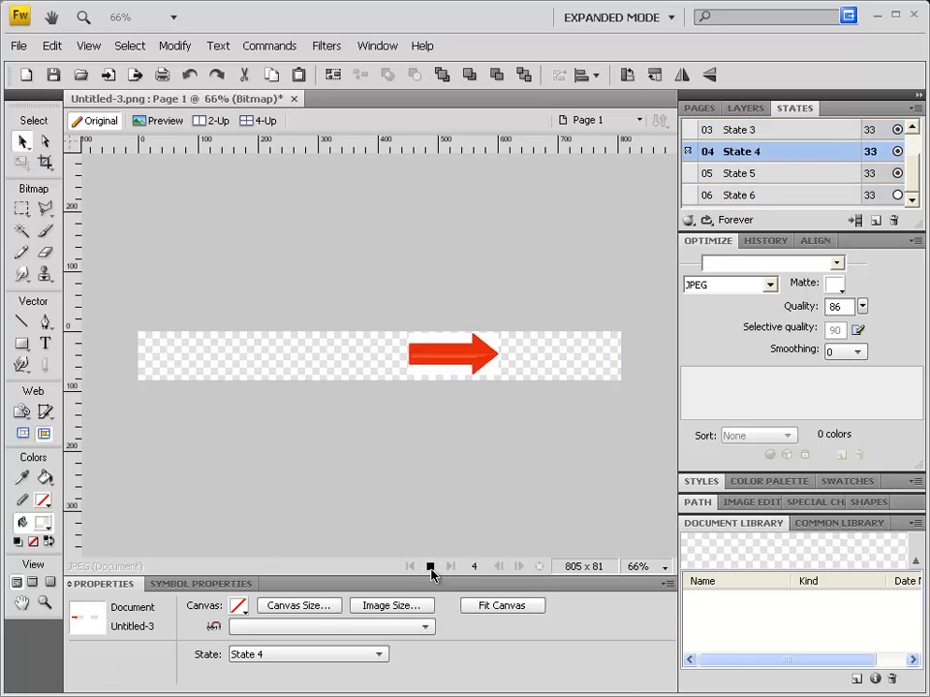
pyautogui.click(430, 566)
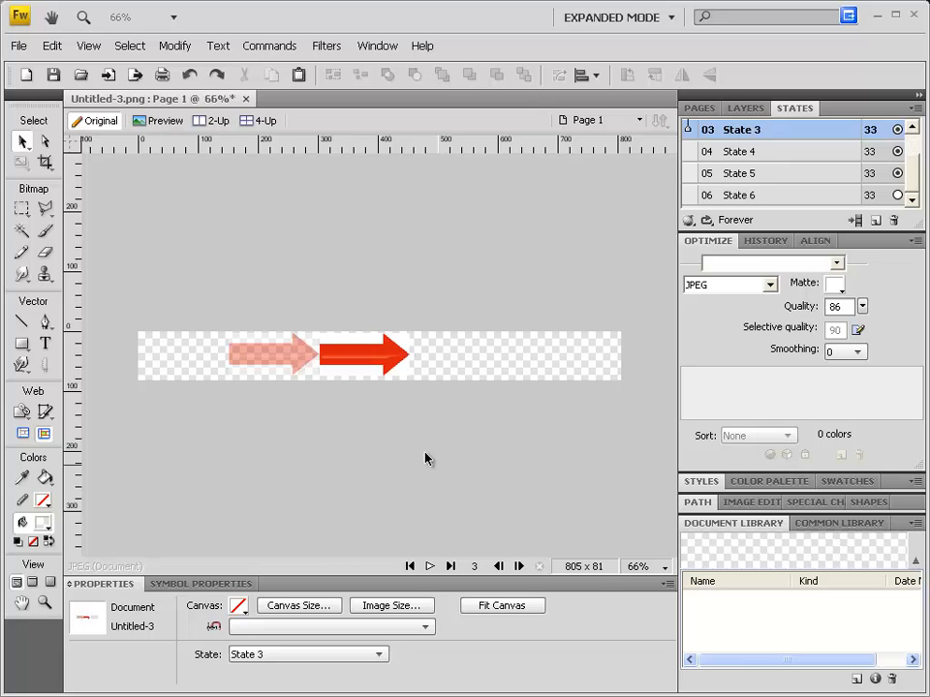
# Step: Save the document as an Animated GIF named AnimatedRedArrow in the AnimatedGif-1 folder on the Desktop
pyautogui.click(20, 47)
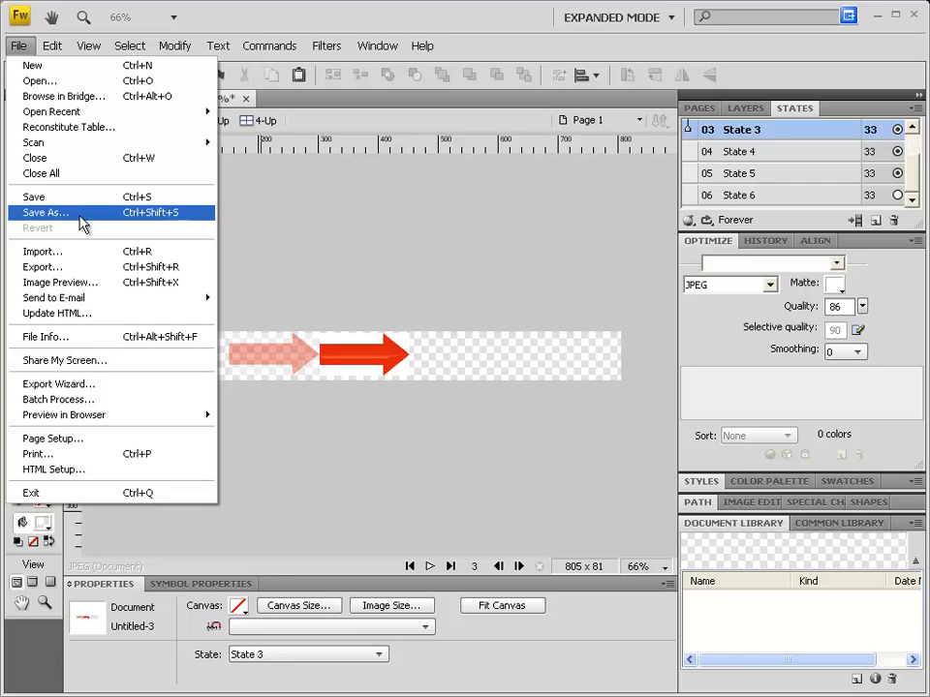
pyautogui.click(81, 215)
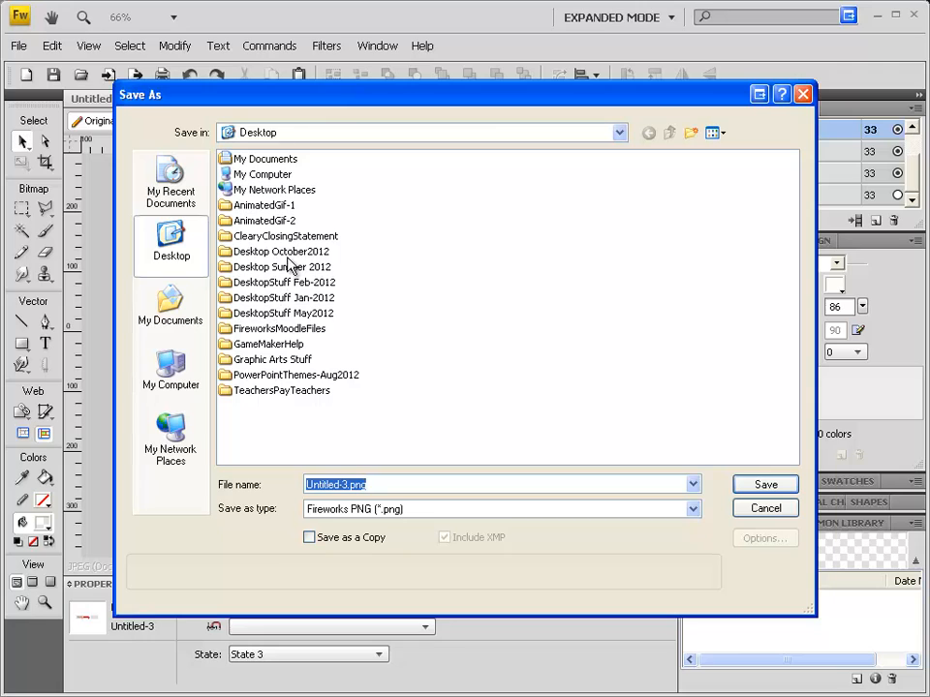
pyautogui.doubleClick(286, 207)
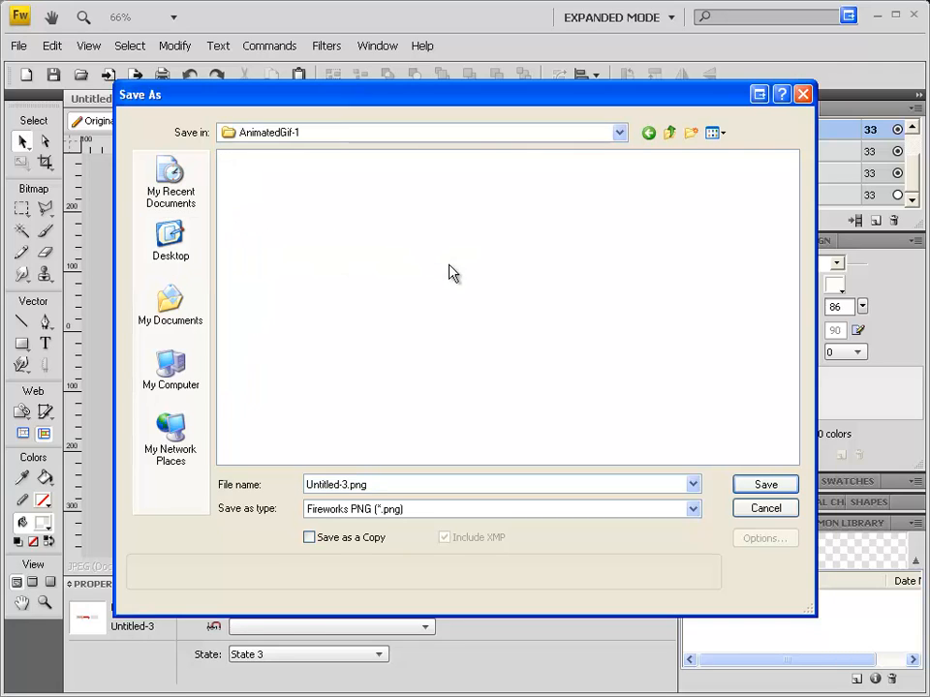
pyautogui.click(622, 514)
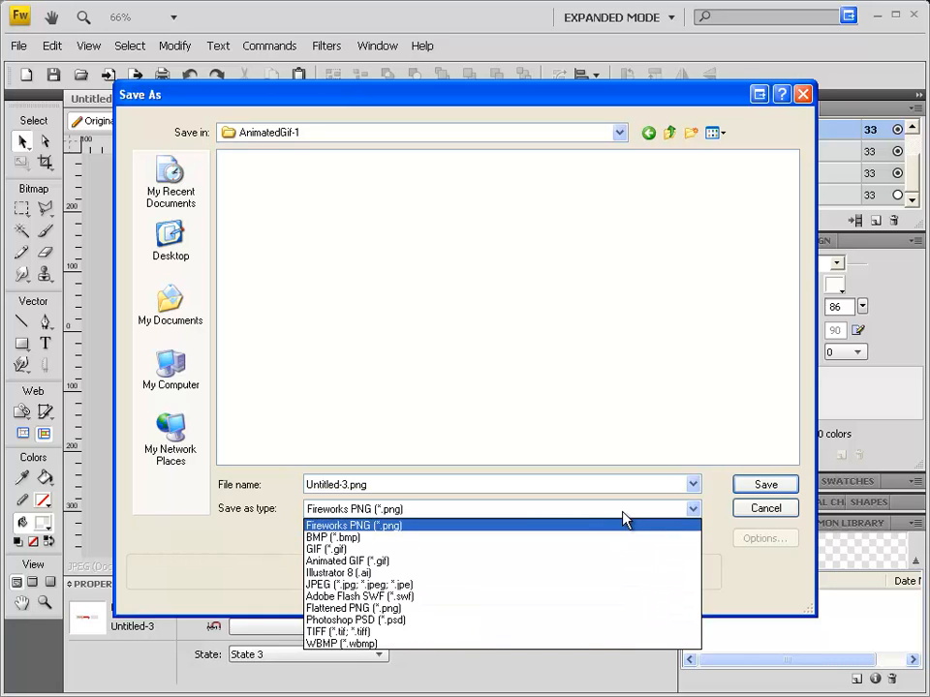
pyautogui.click(405, 565)
pyautogui.click(370, 483)
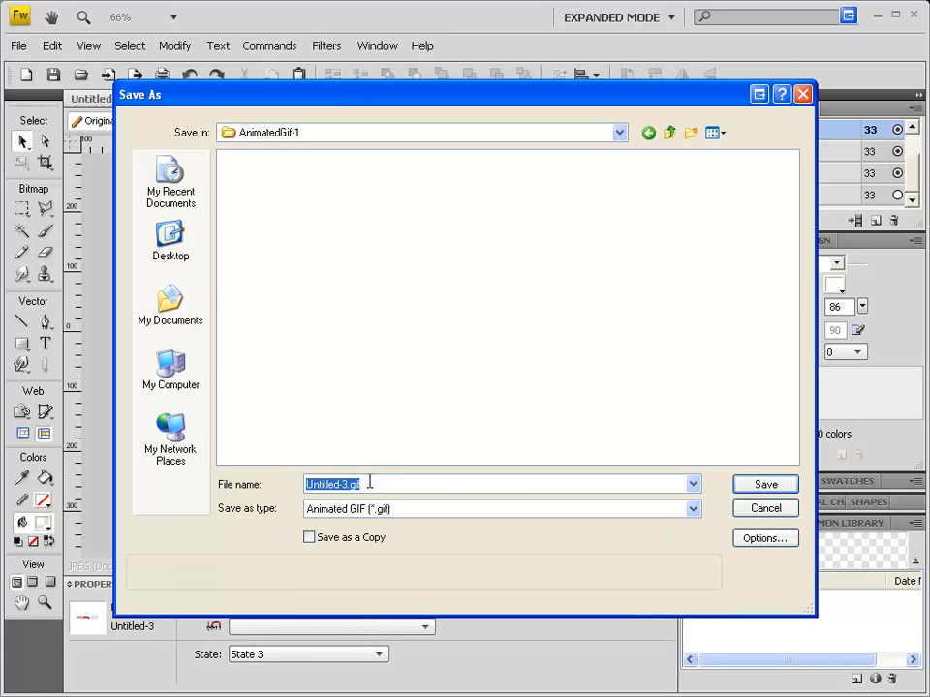
pyautogui.write('AnimatedRedArrow')
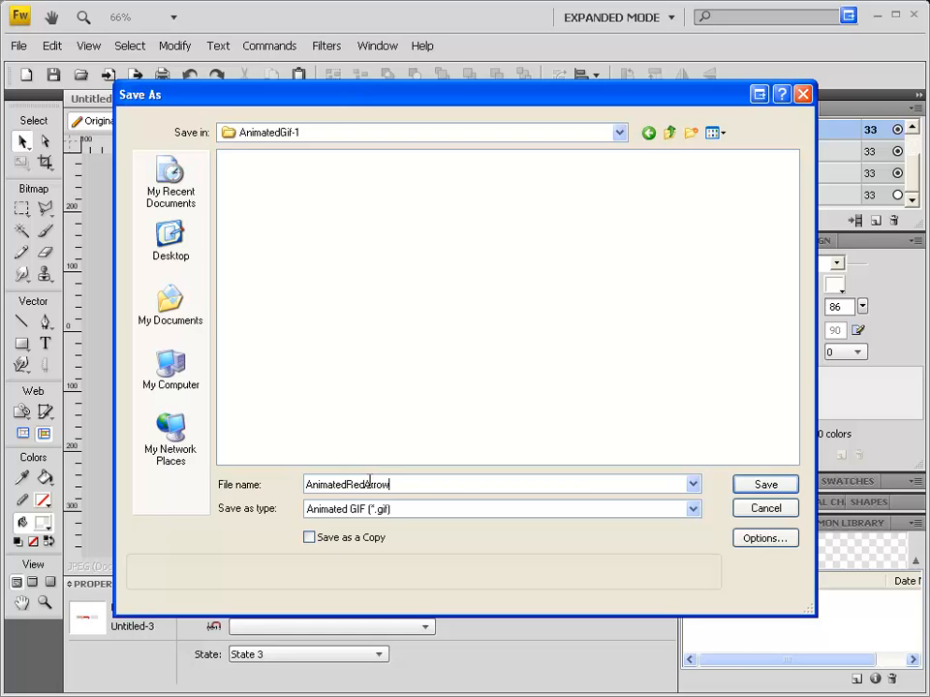
pyautogui.click(765, 486)
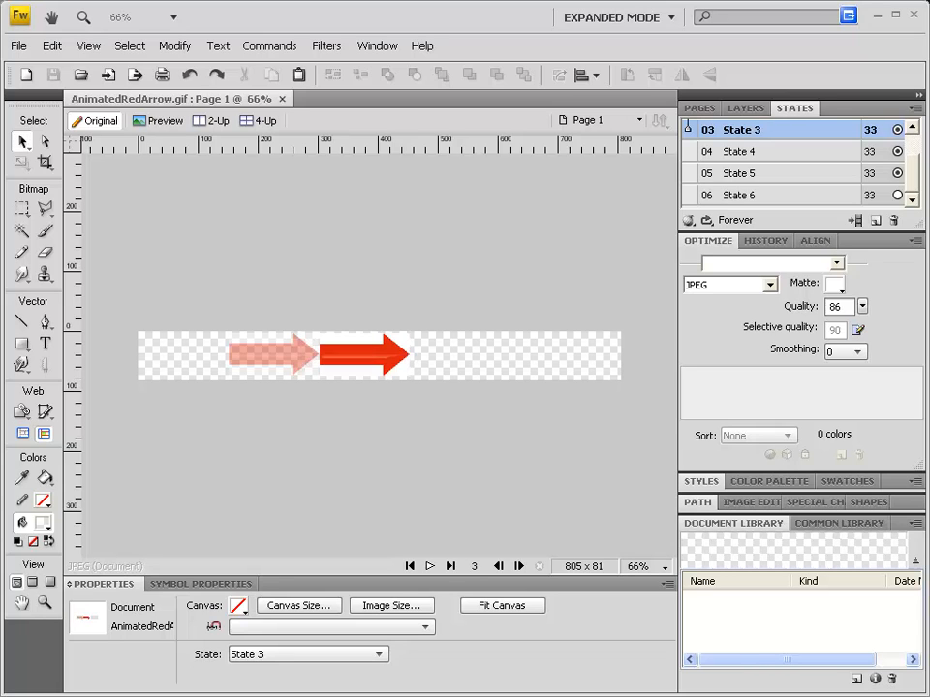
# Step: Switch to the AnimatedGif-1 folder window and open AnimatedRedArrow.gif in Windows Picture and Fax Viewer to watch it
pyautogui.hotkey('alt', 'Tab')
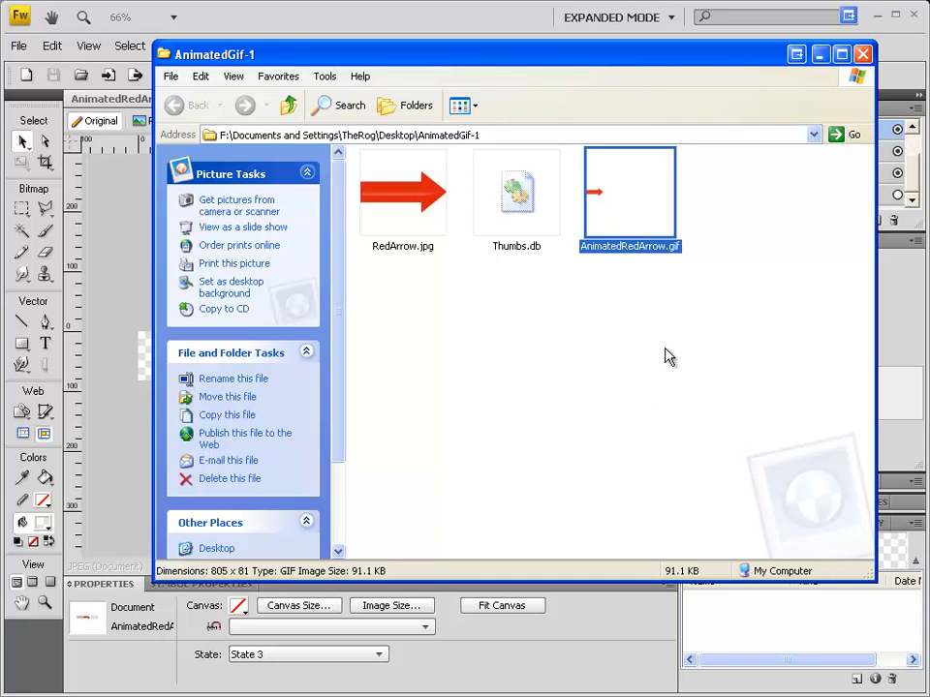
pyautogui.doubleClick(648, 208)
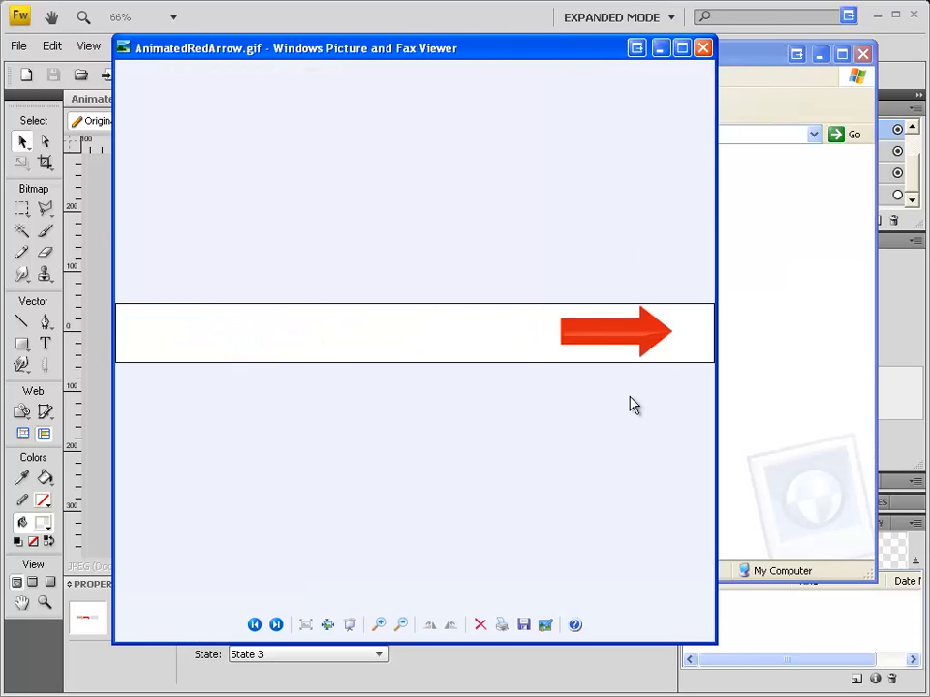